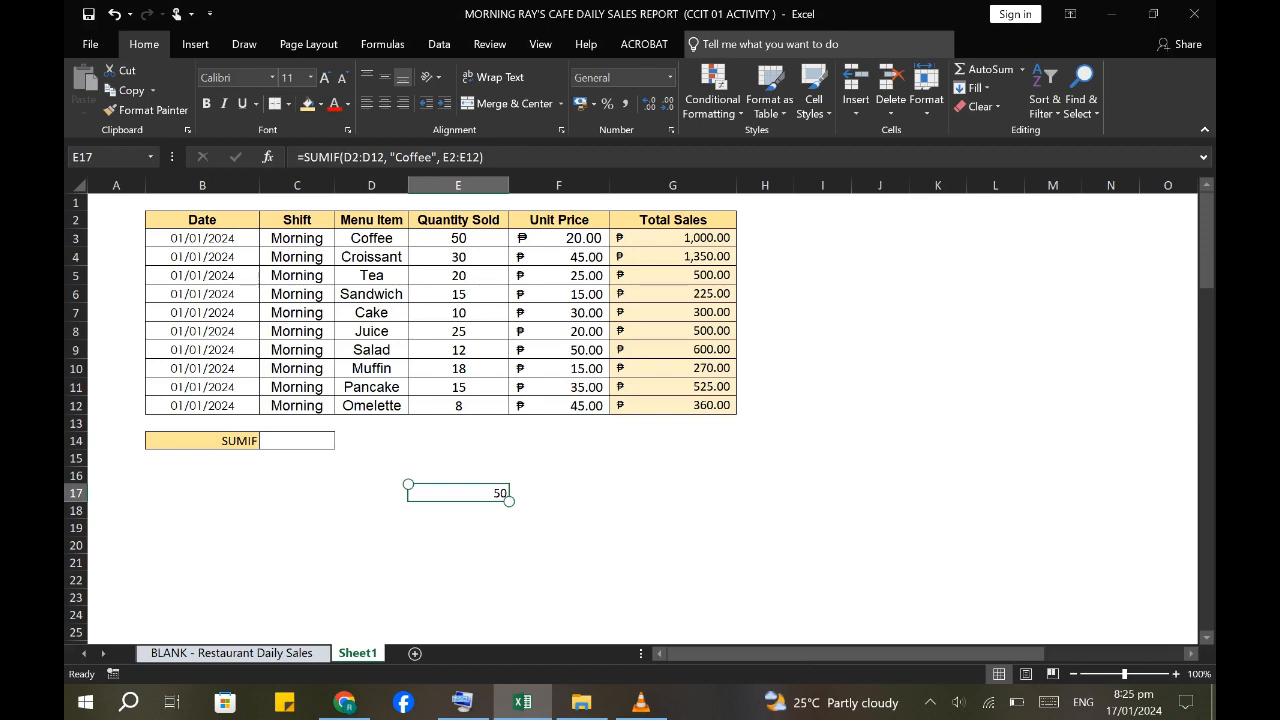
Clear the SUMIF formula from cell E17 and begin a formula in cell C14 beside the SUMIF label.
key("Delete")
left_click(301, 469)
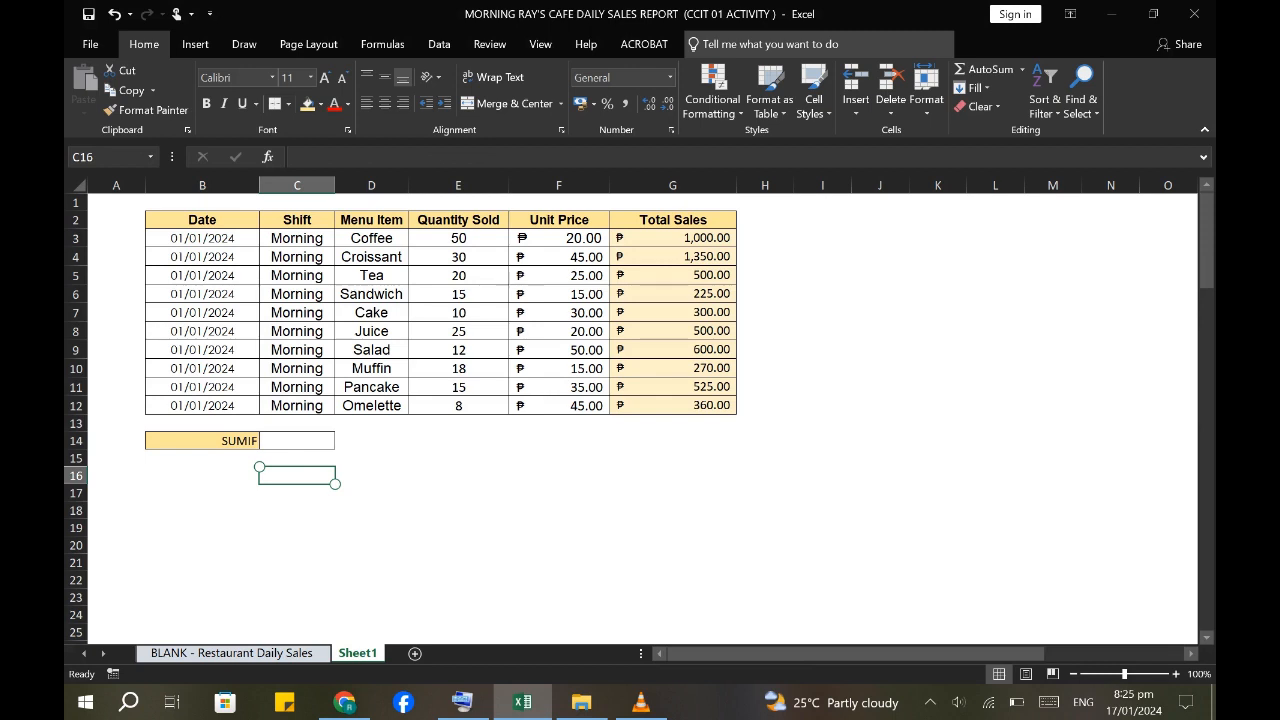
left_click(297, 441)
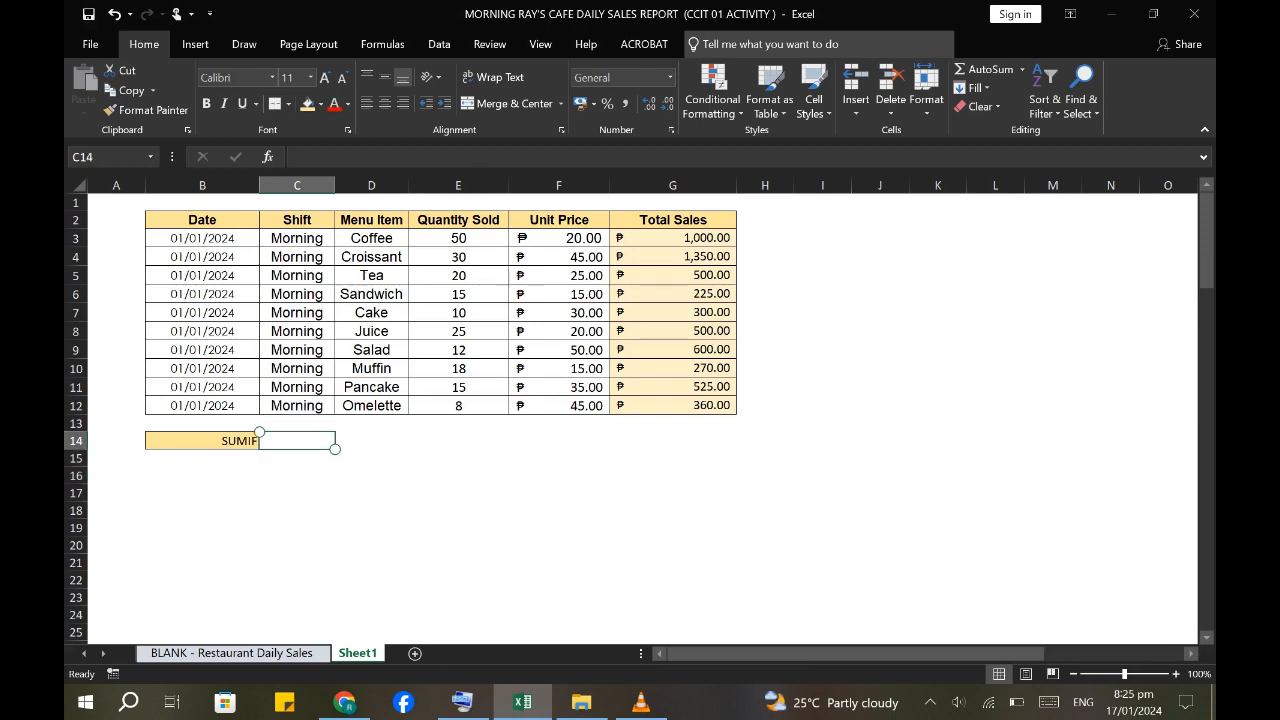
left_click(297, 174)
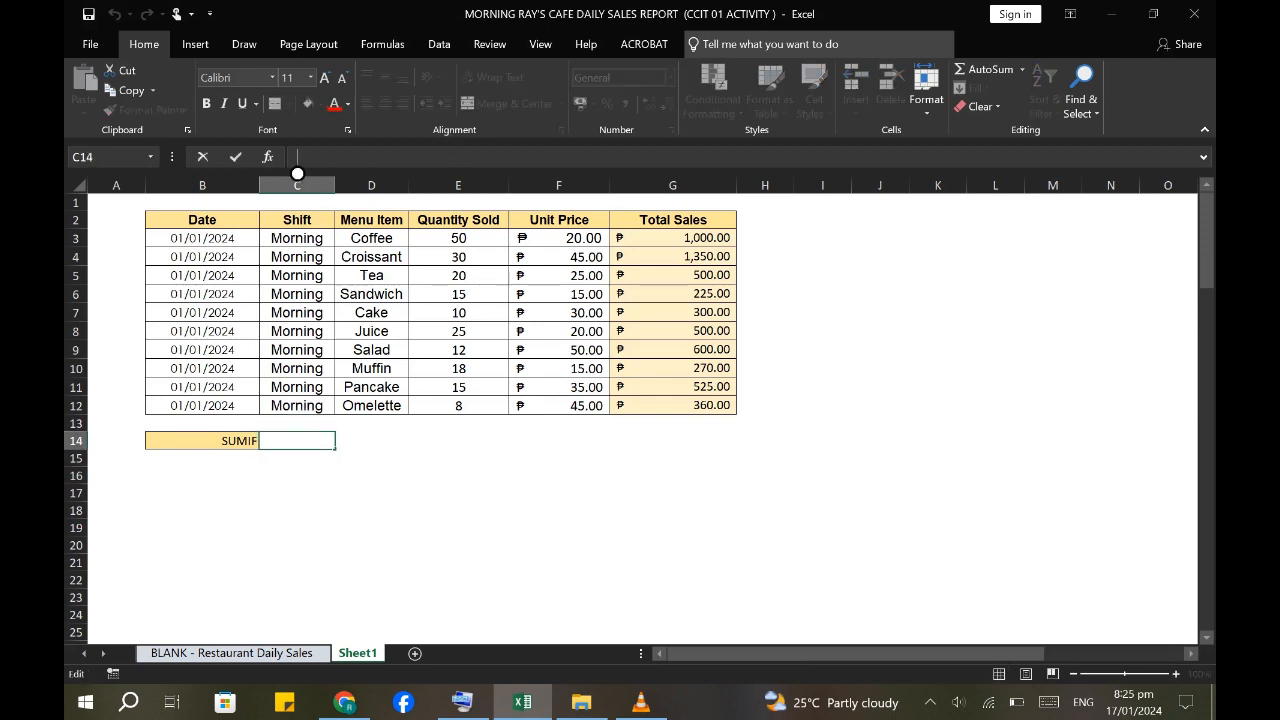
type("=")
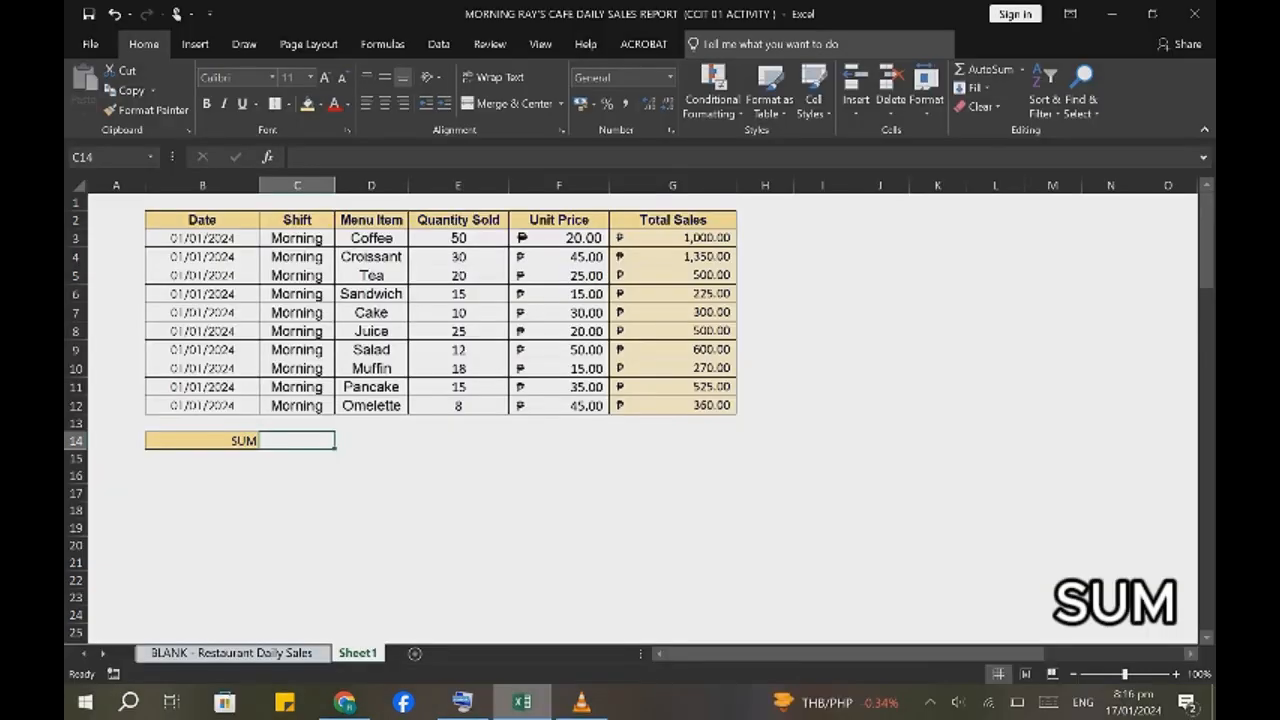
Start a SUM formula in cell C14 beside the SUM label.
left_click(371, 493)
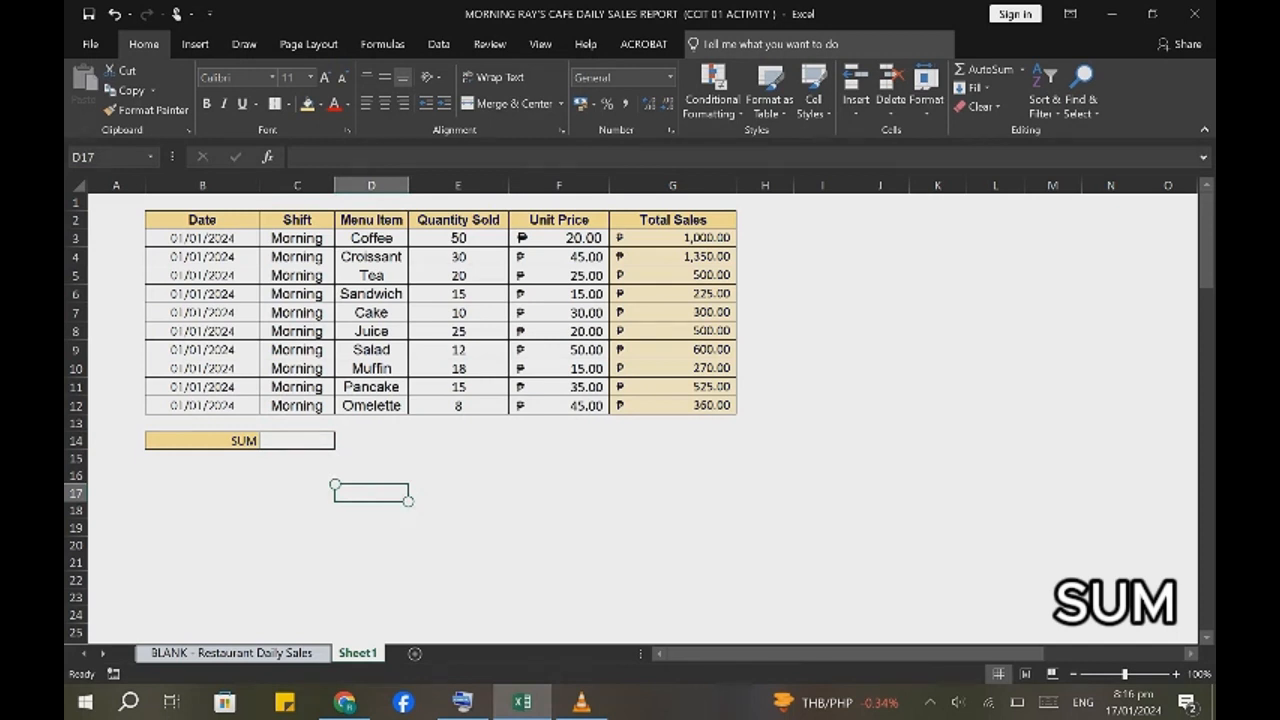
left_click(297, 162)
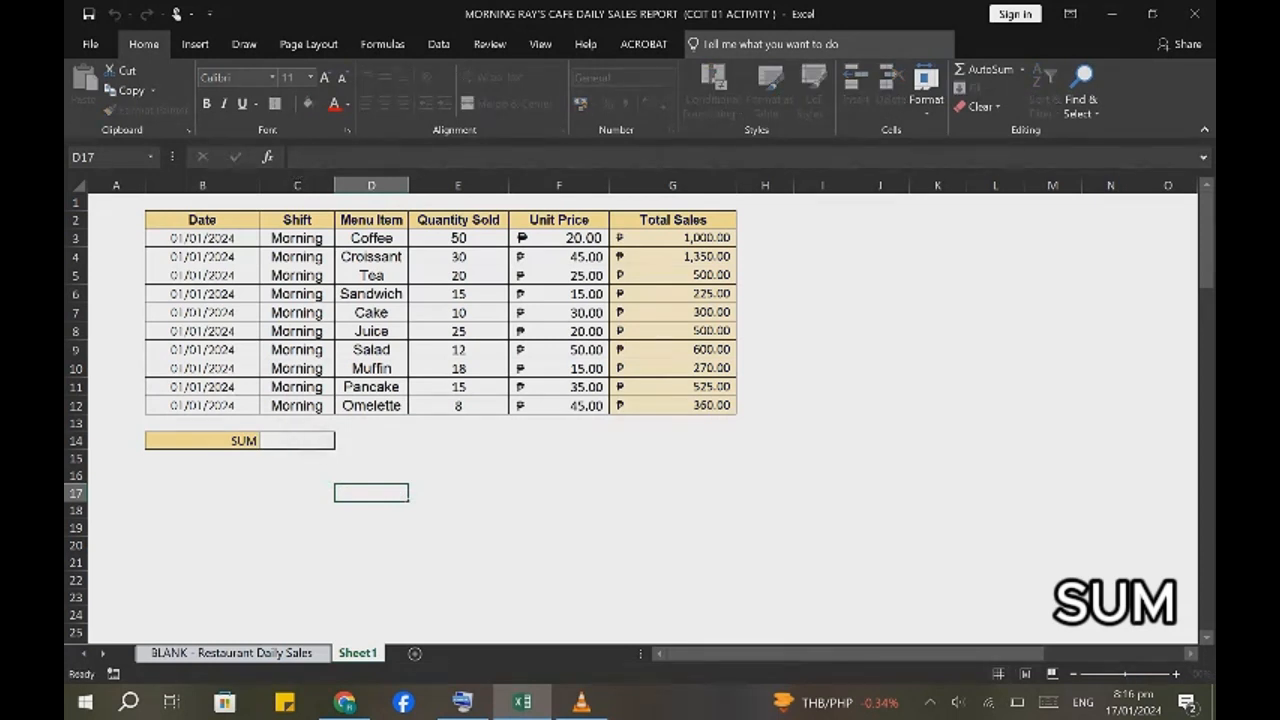
left_click(297, 441)
left_click(297, 162)
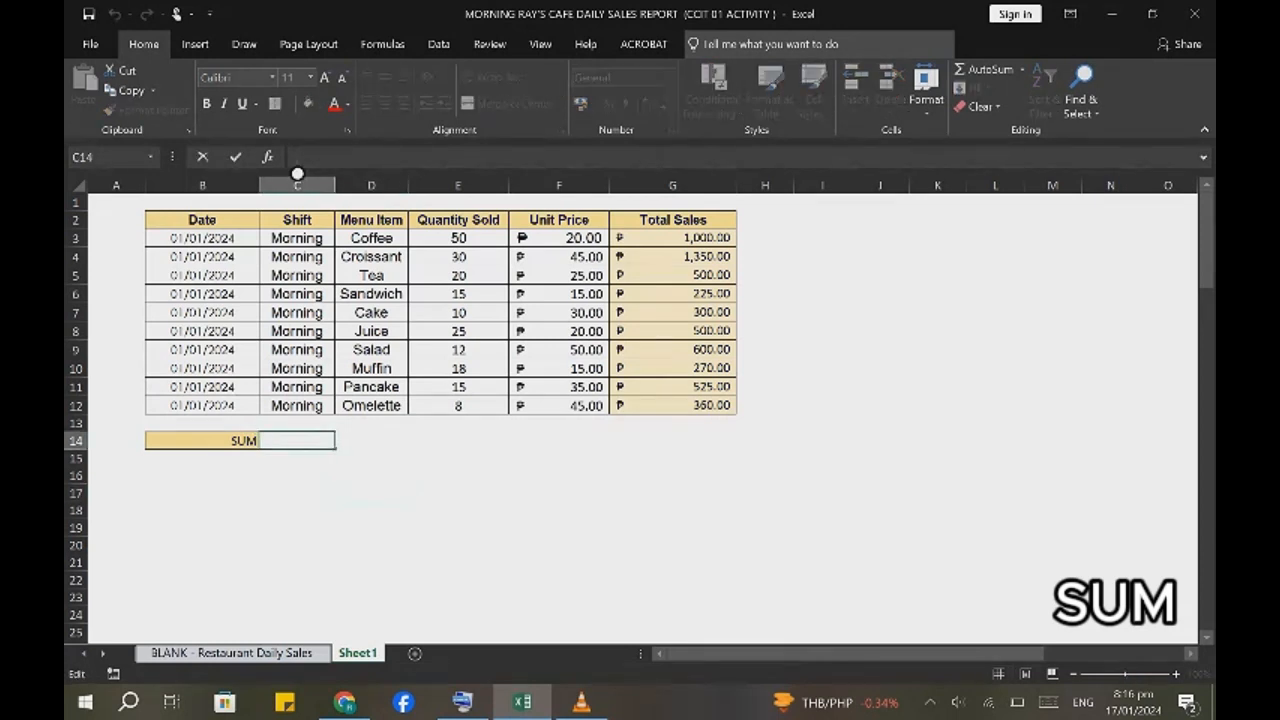
type("=")
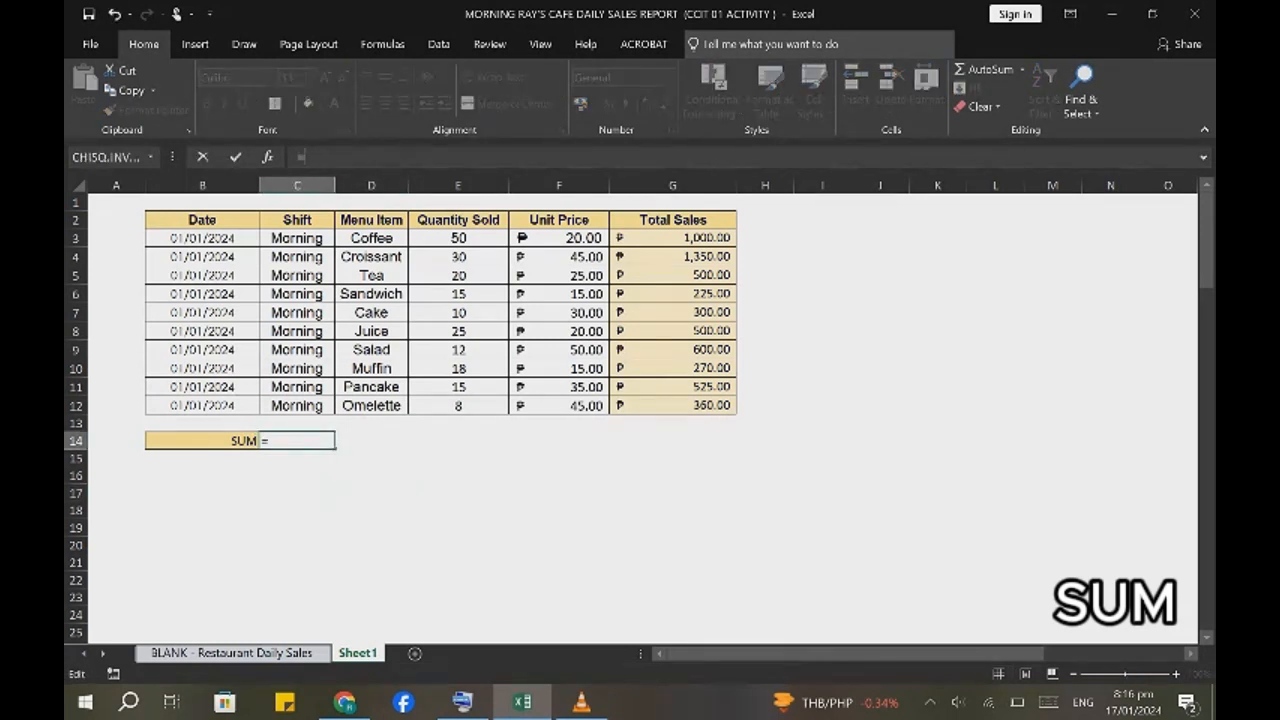
type("su")
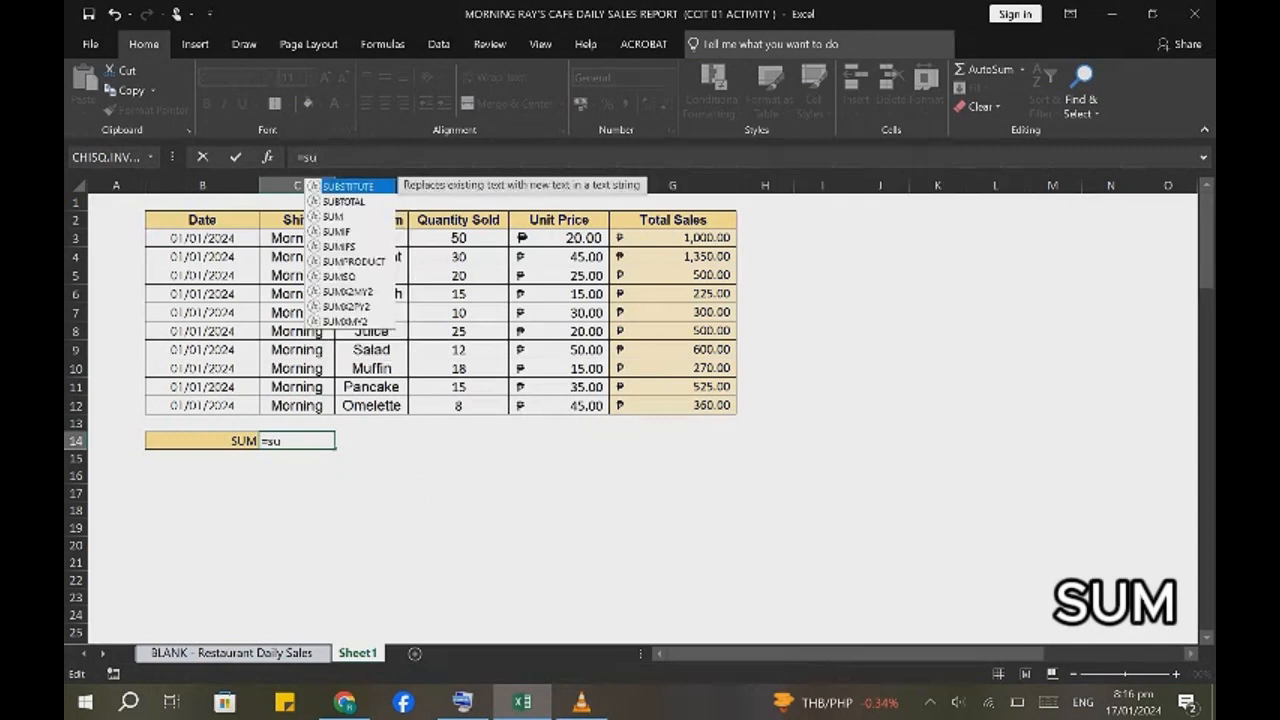
key("BackSpace")
key("BackSpace")
type("SUM")
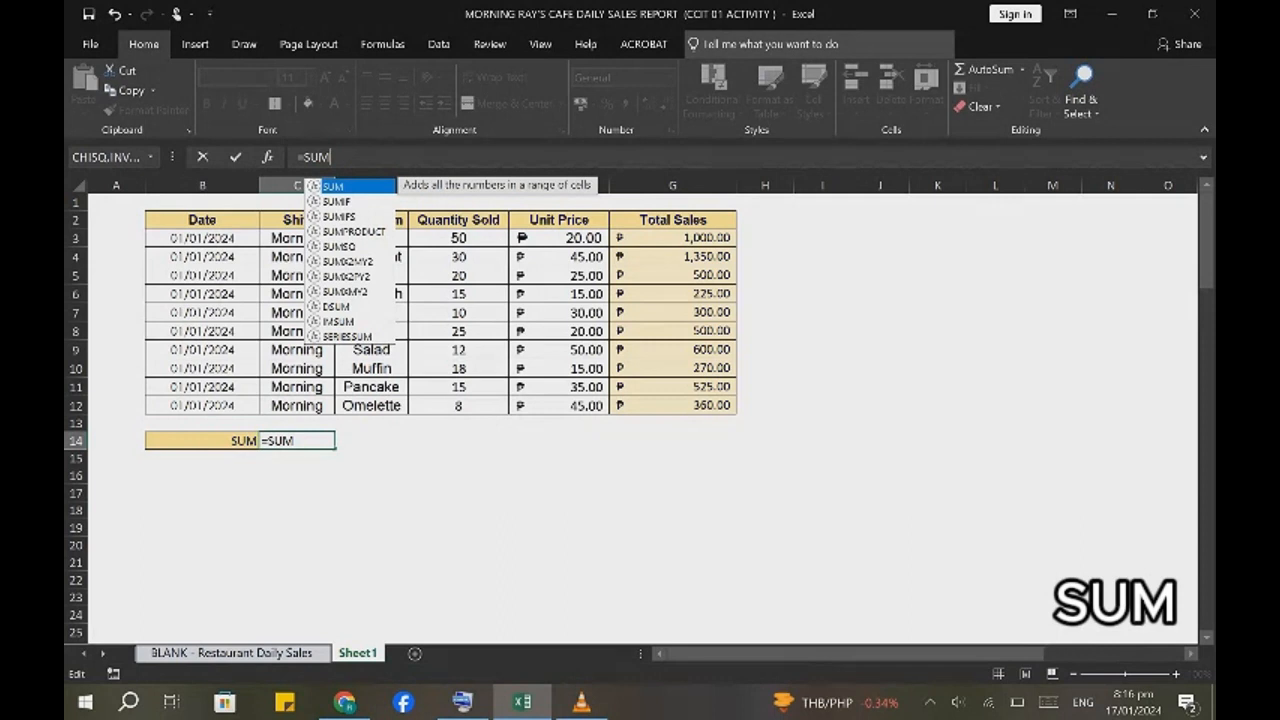
type("(")
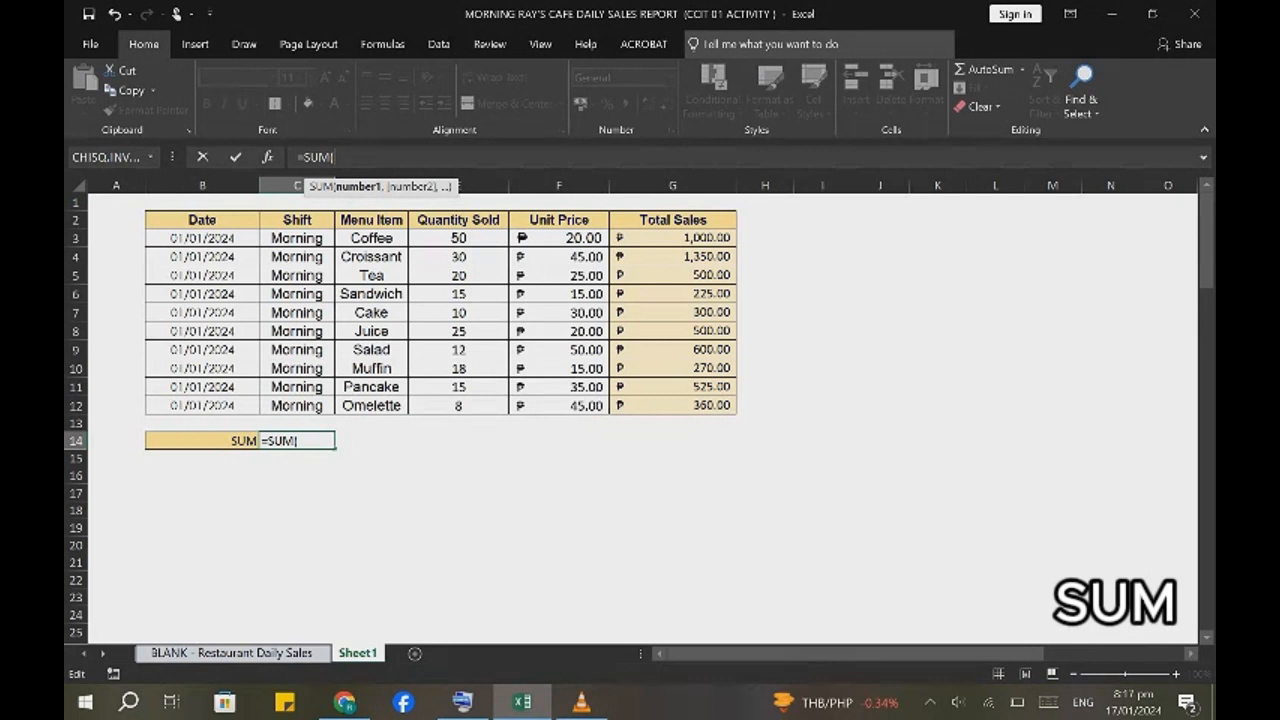
Use the Total Sales column G2:G12 as the range to add and complete the formula as =SUM(G2:G12).
left_click(672, 220)
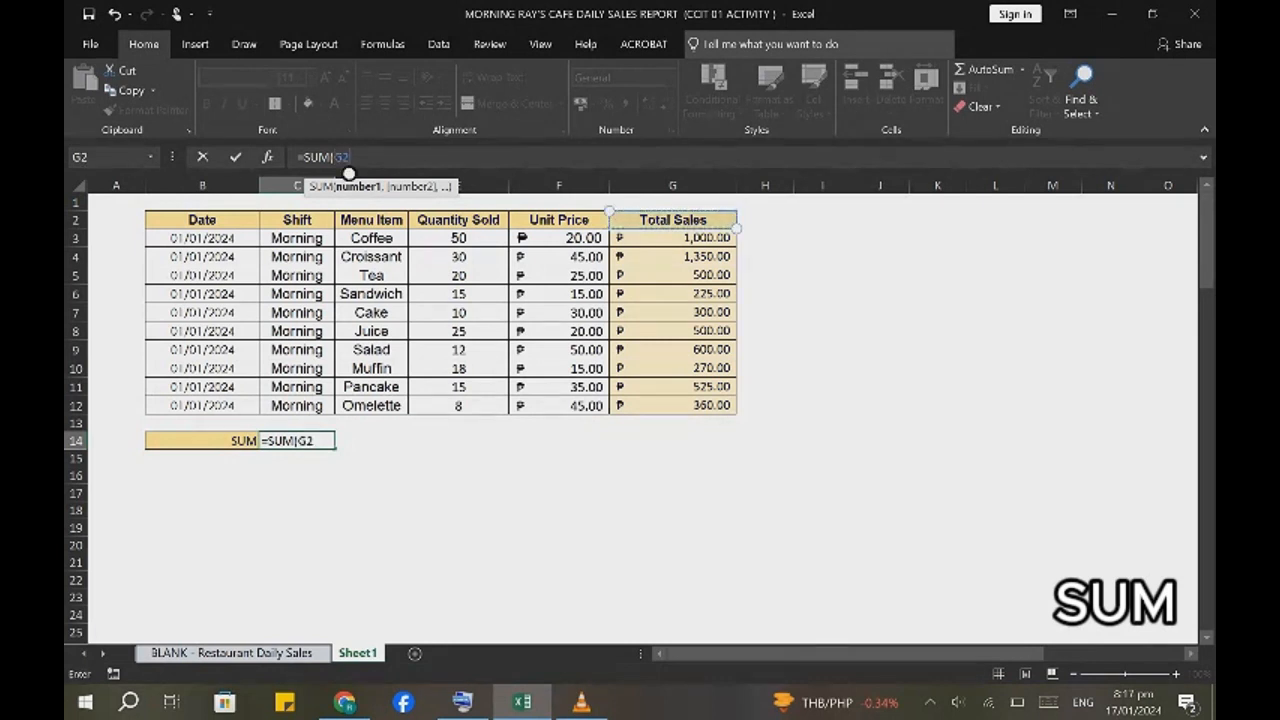
left_click_drag(738, 240, 738, 414)
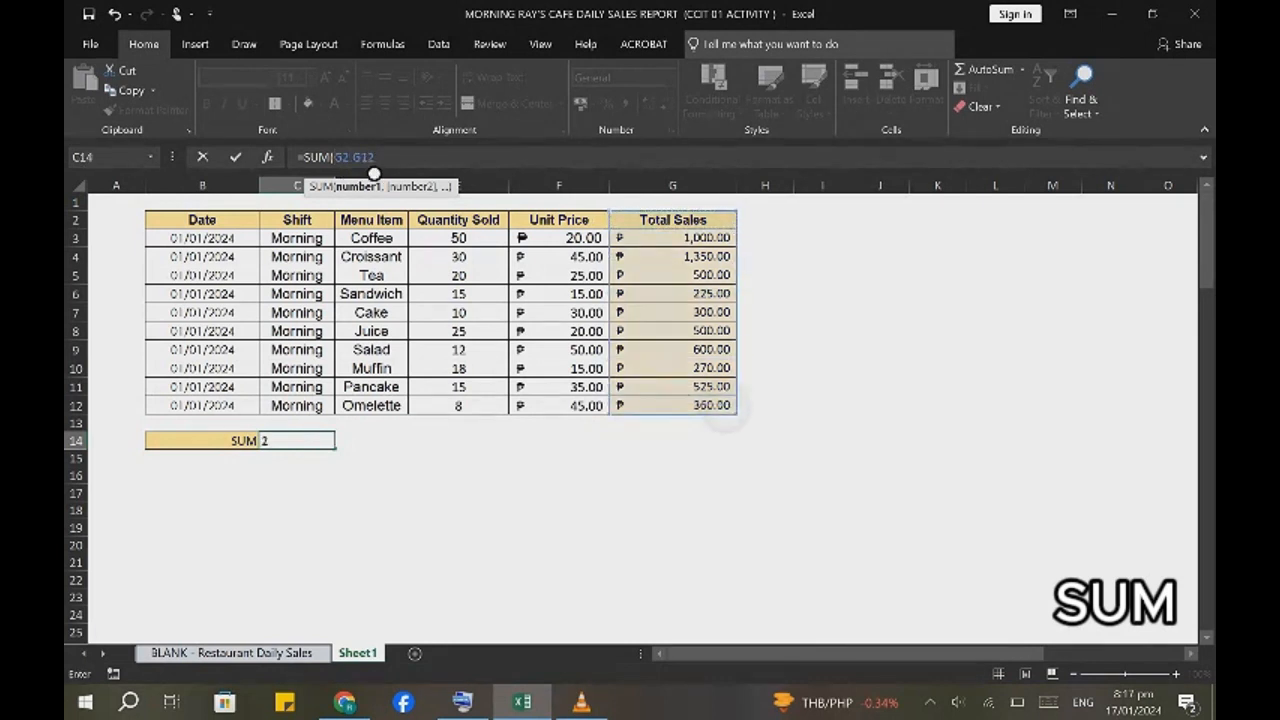
left_click(374, 174)
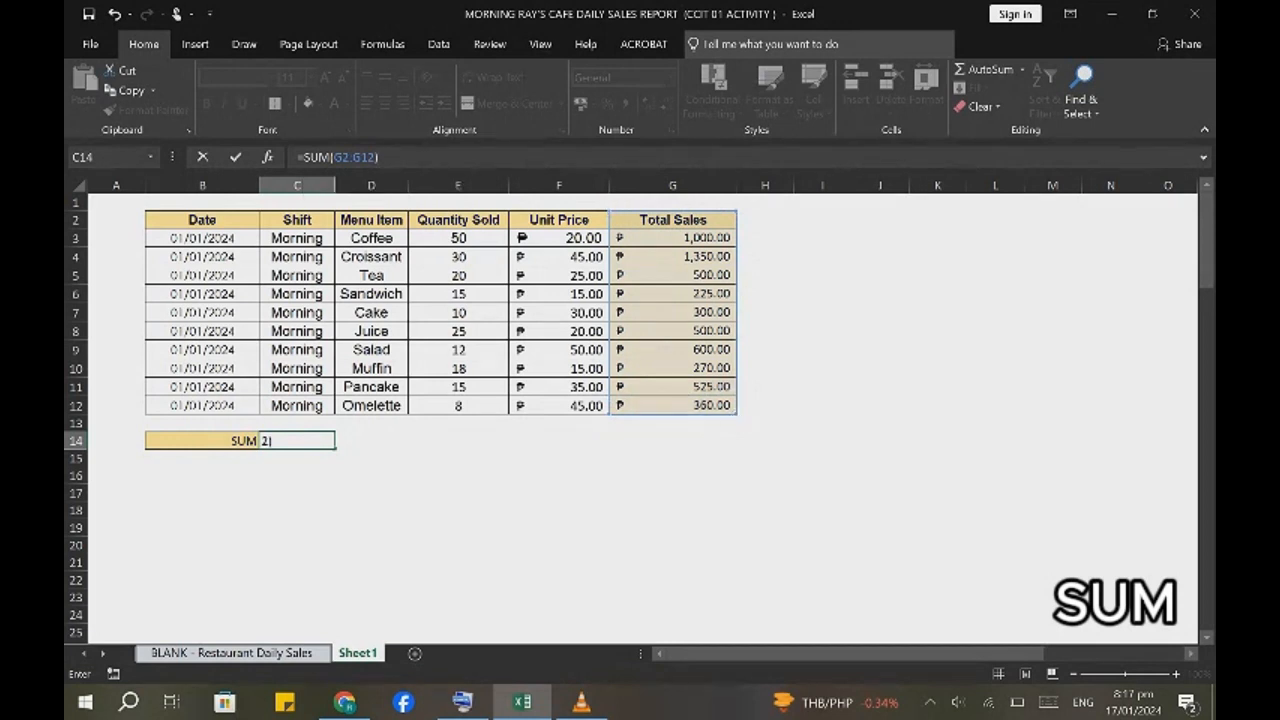
key("Return")
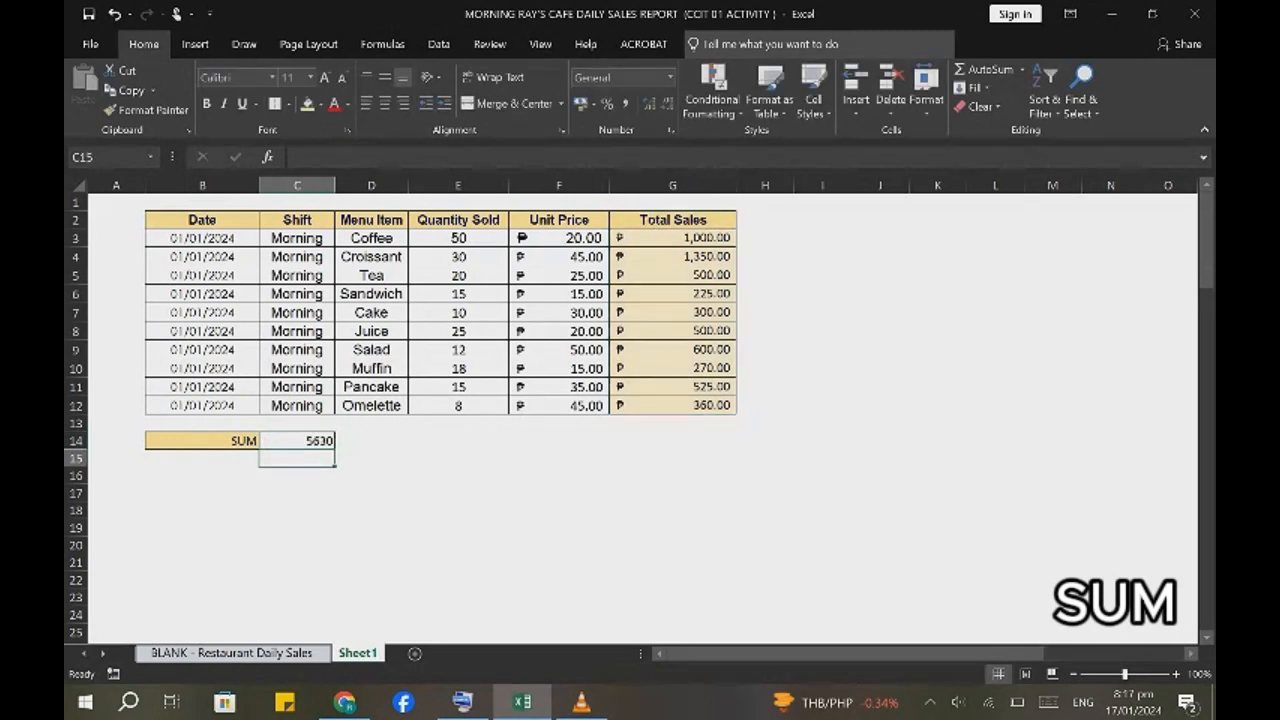
left_click(297, 440)
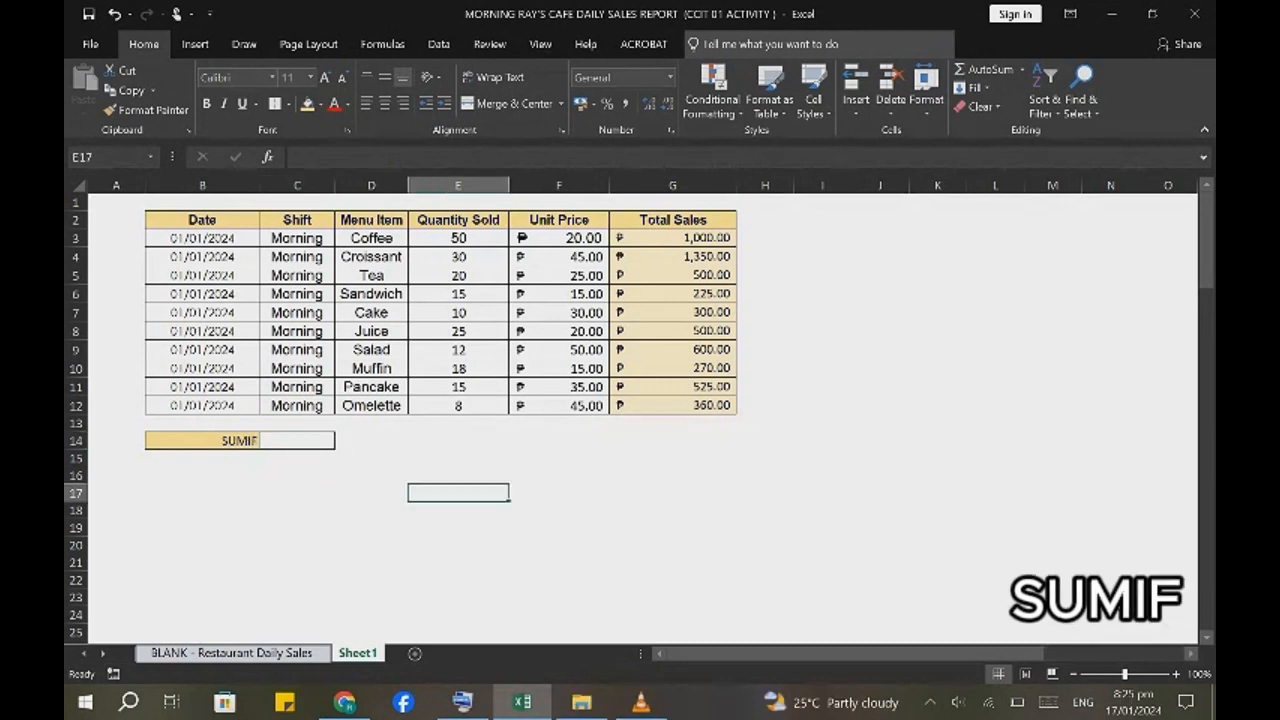
Start a SUMIF formula in cell C14 with the Menu Item column D2:D12 as the range to test.
left_click(297, 475)
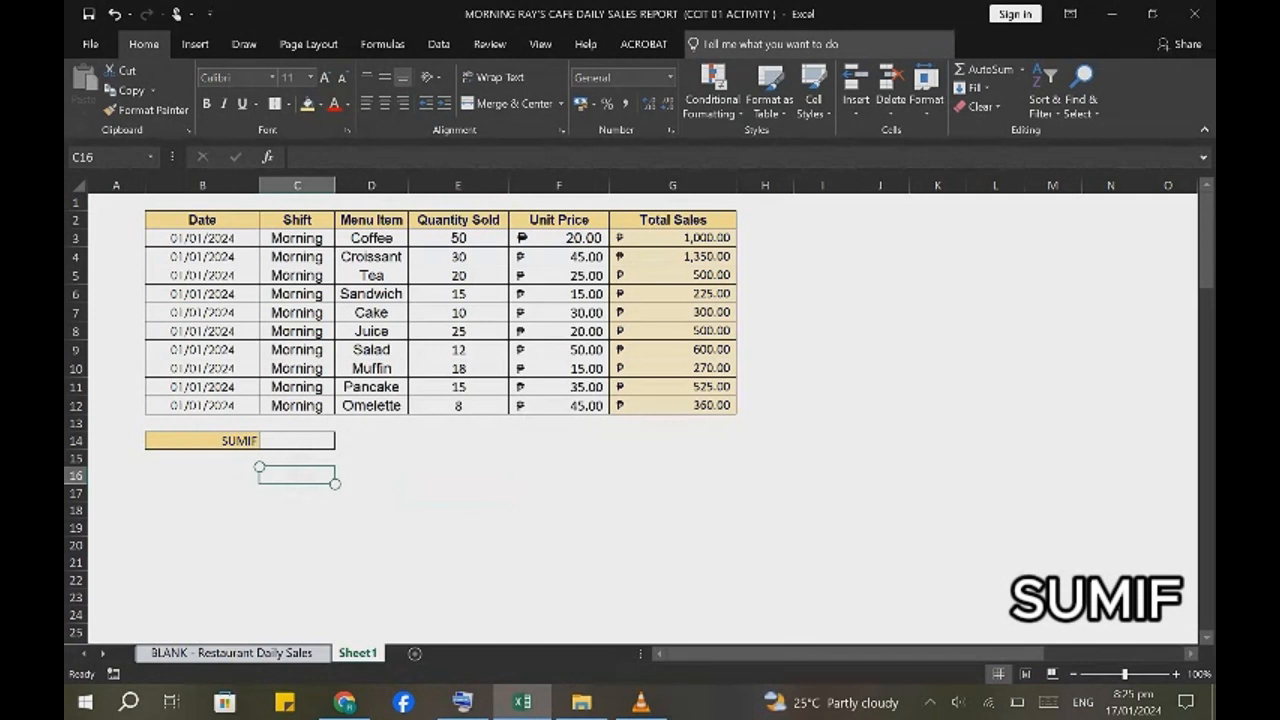
left_click(297, 440)
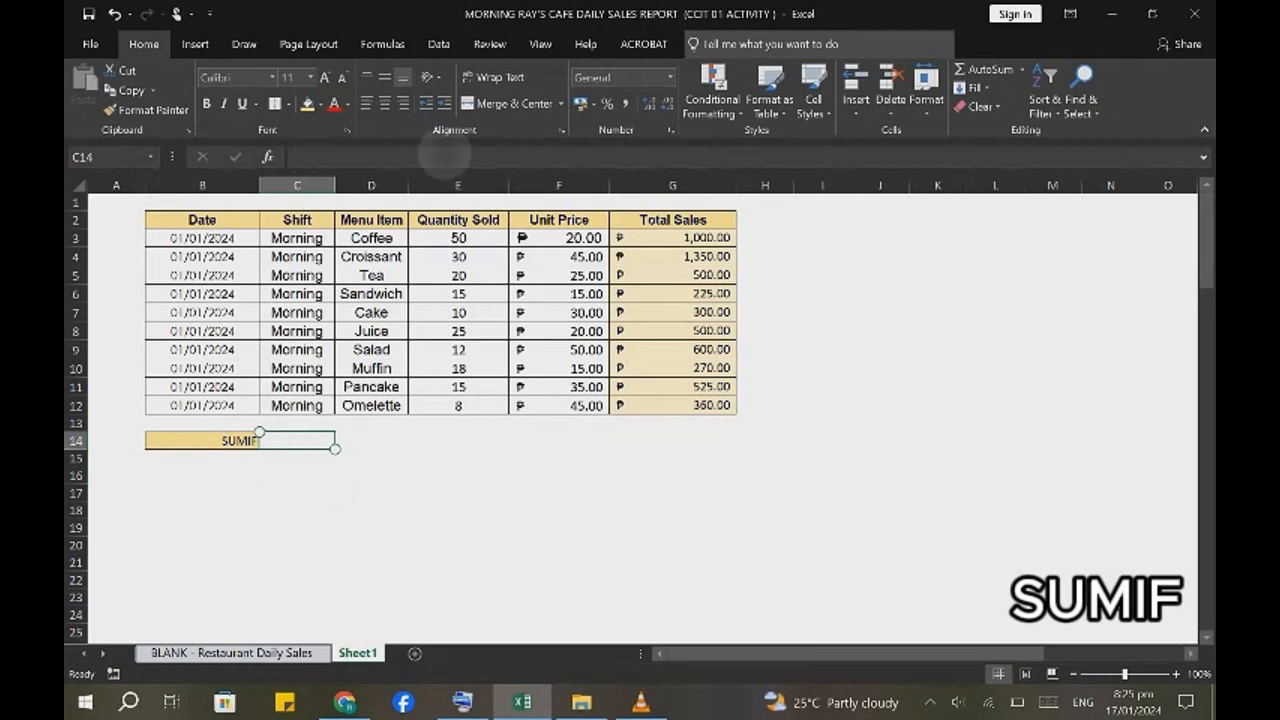
left_click(297, 174)
type("=")
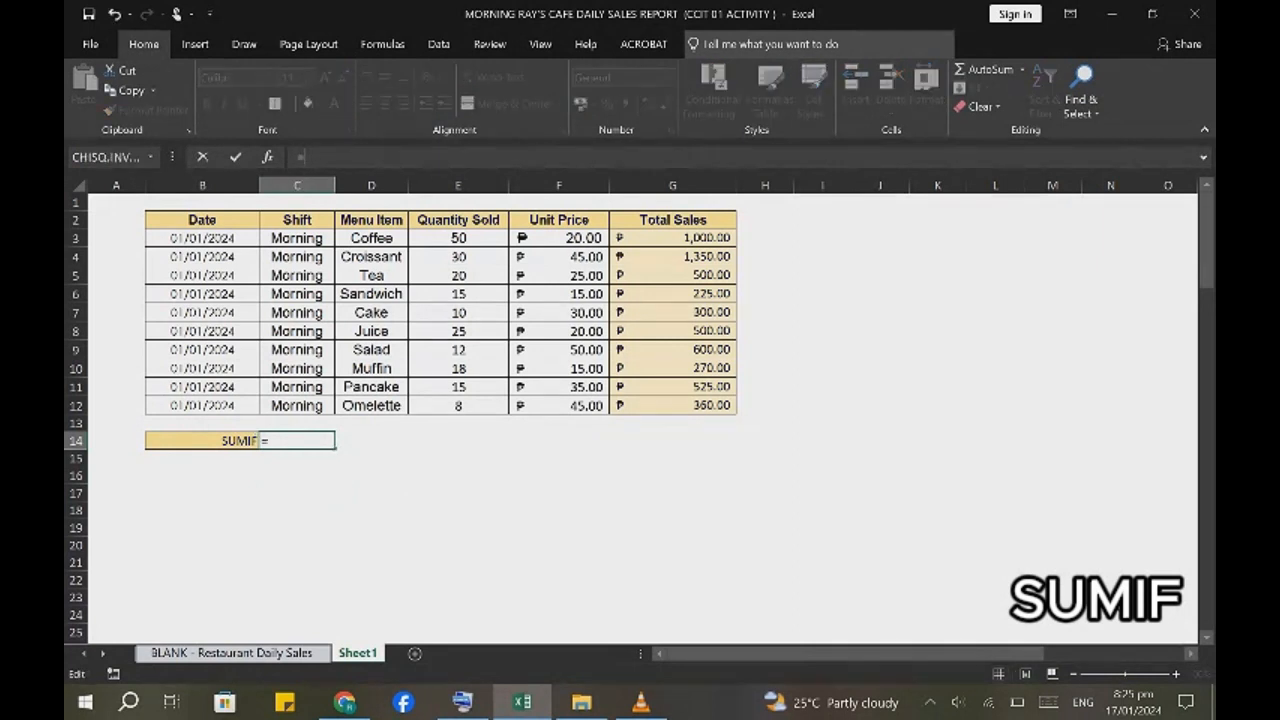
type("SUMIF")
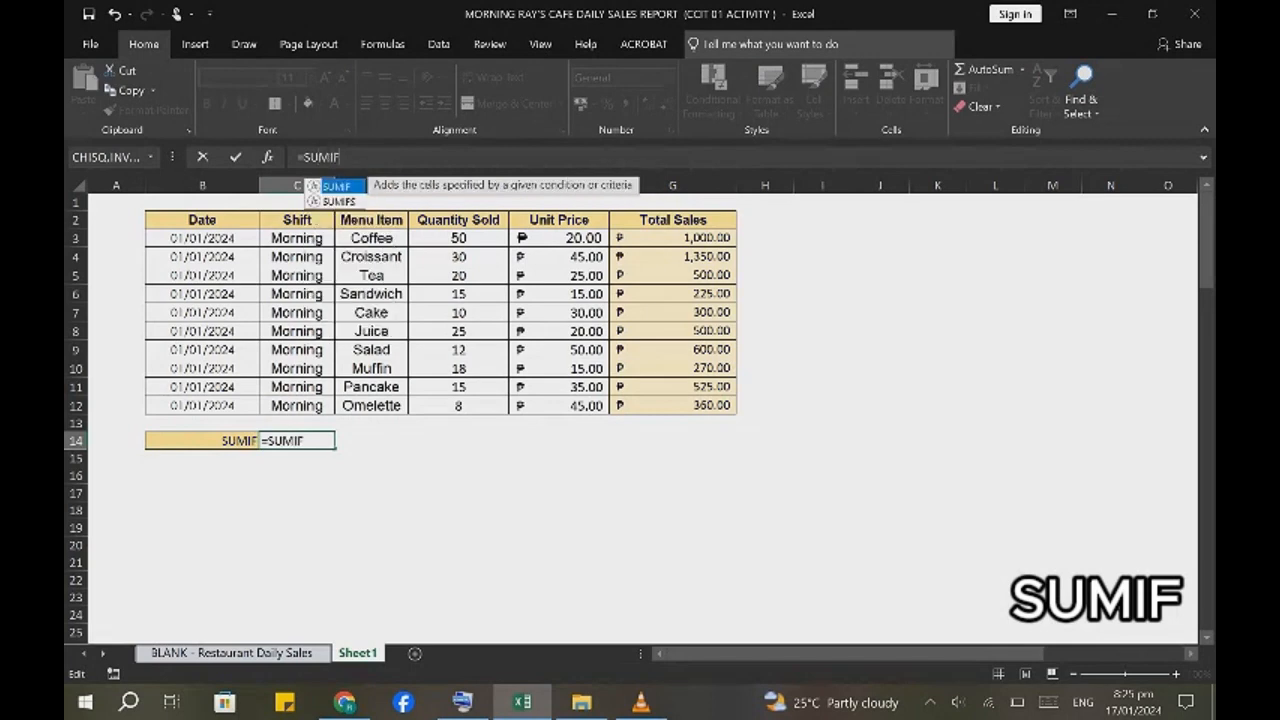
type("(")
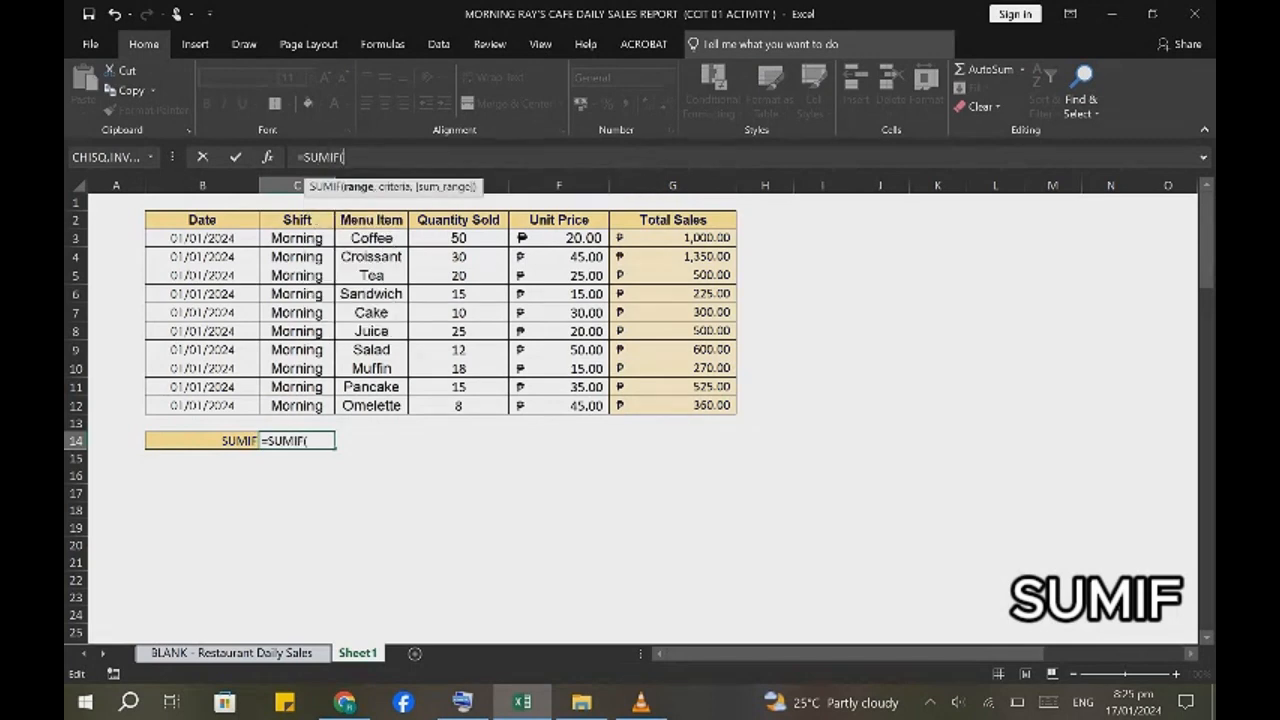
left_click(371, 220)
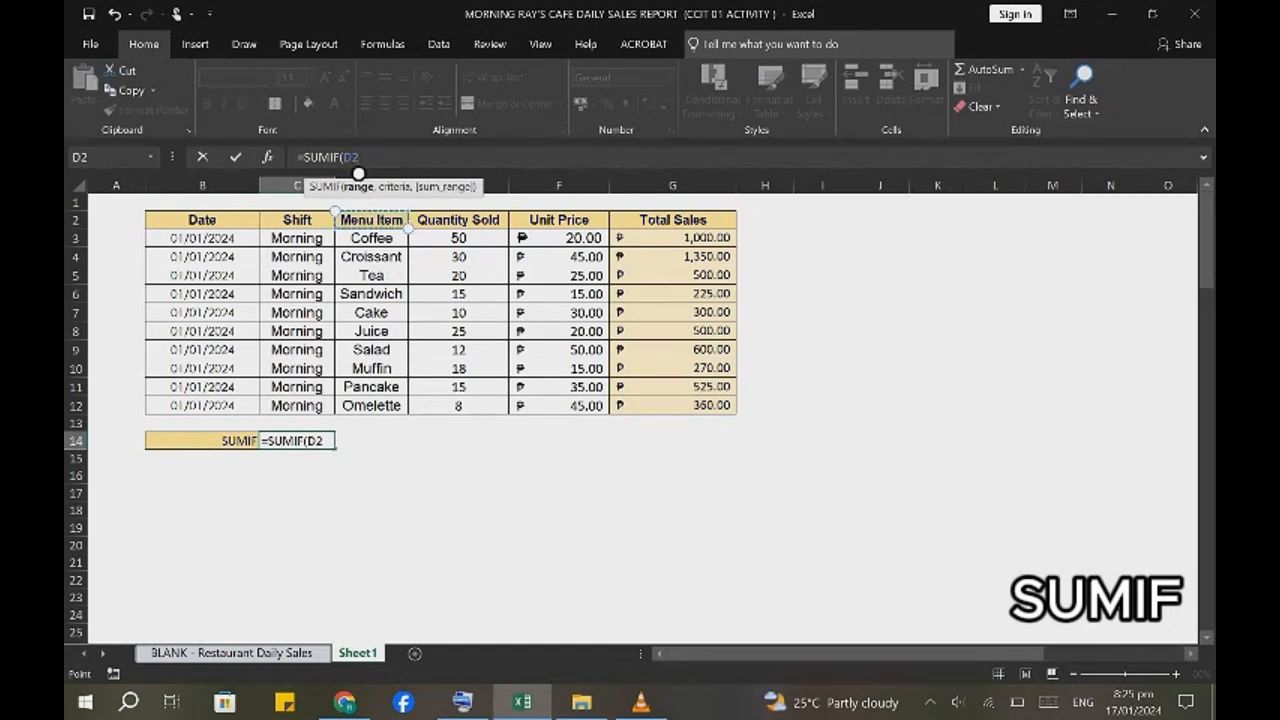
left_click_drag(371, 220, 371, 405)
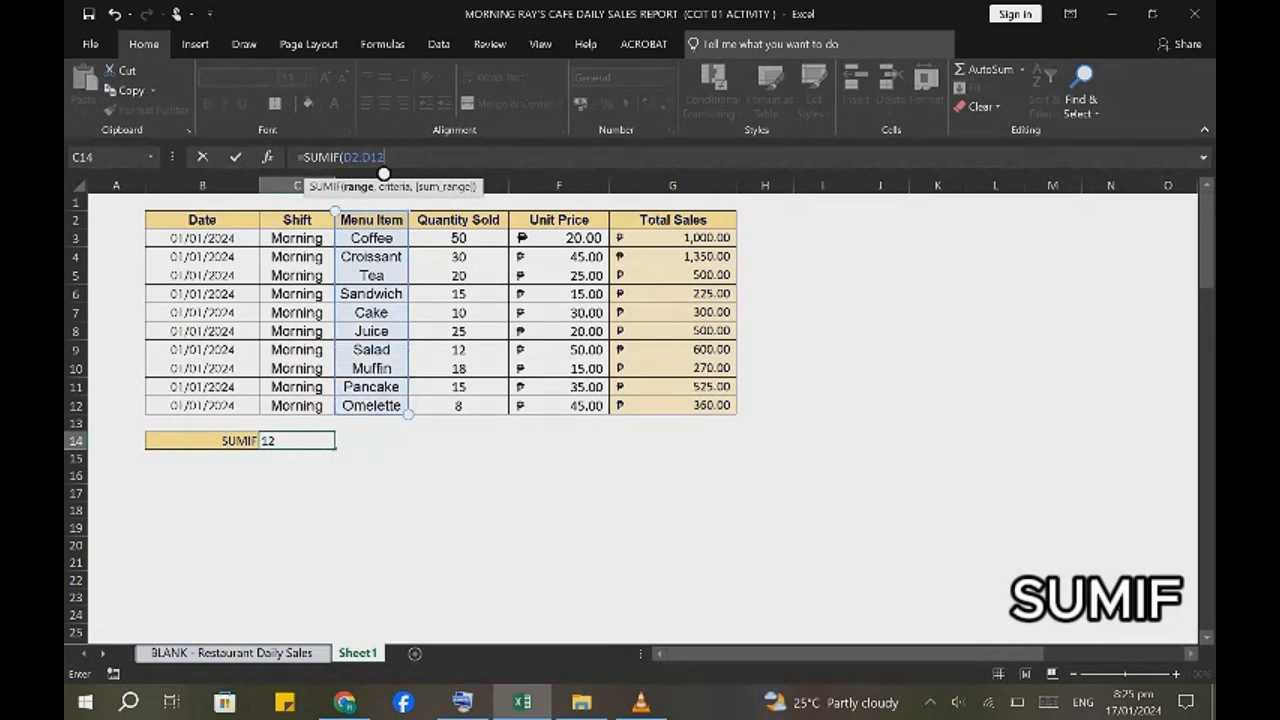
Set the criterion to "Coffee" and the sum range to Quantity Sold E2:E12, completing =SUMIF(D2:D12, "Coffee", E2:E12).
type(", \"")
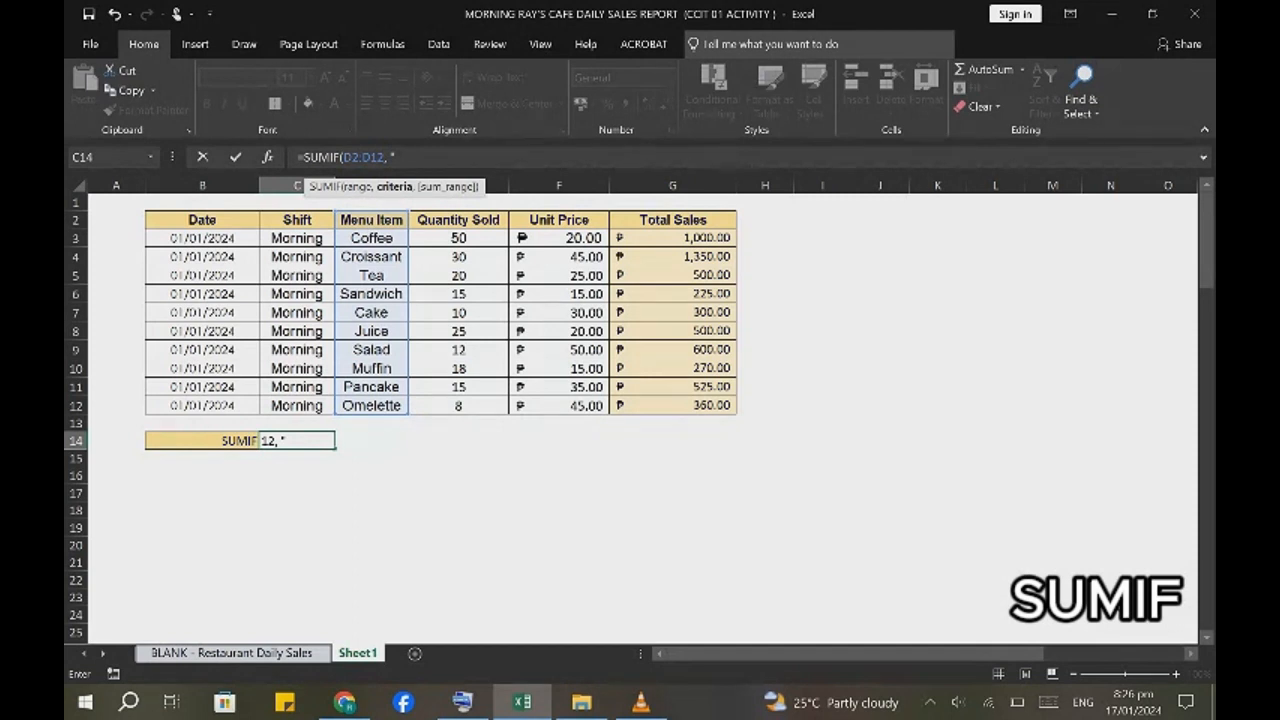
type("Coffee\",")
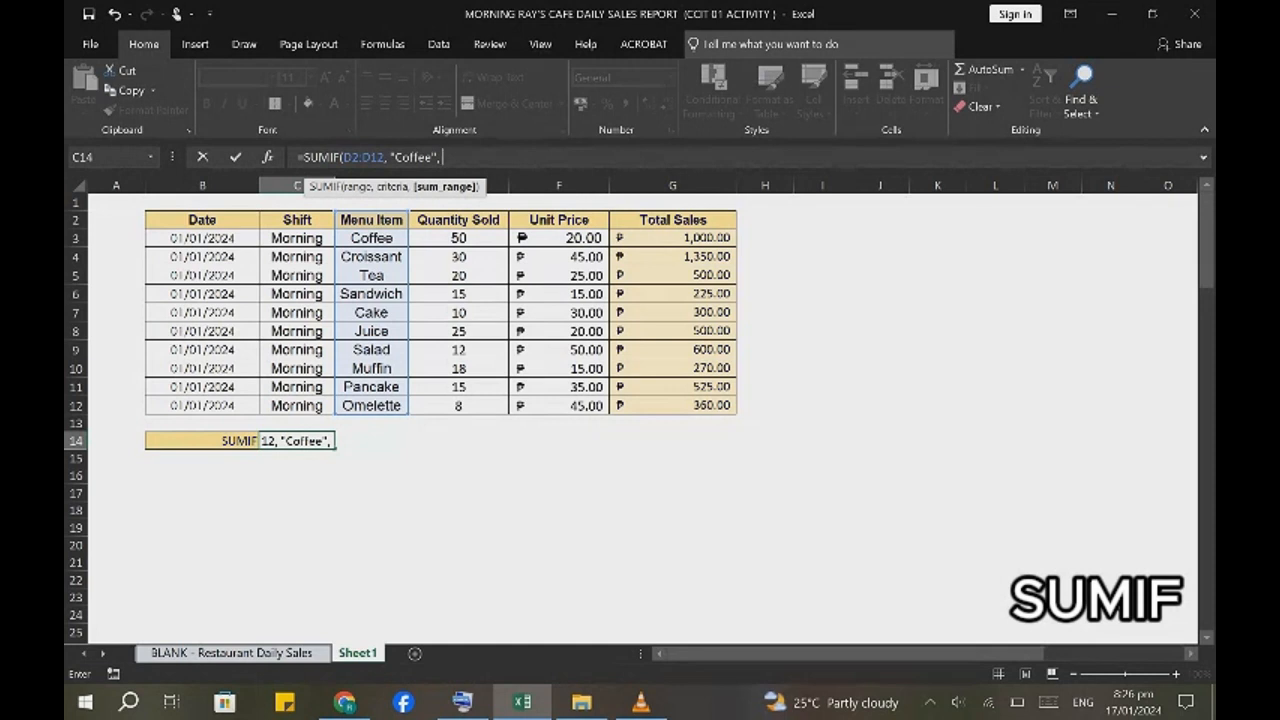
left_click(455, 219)
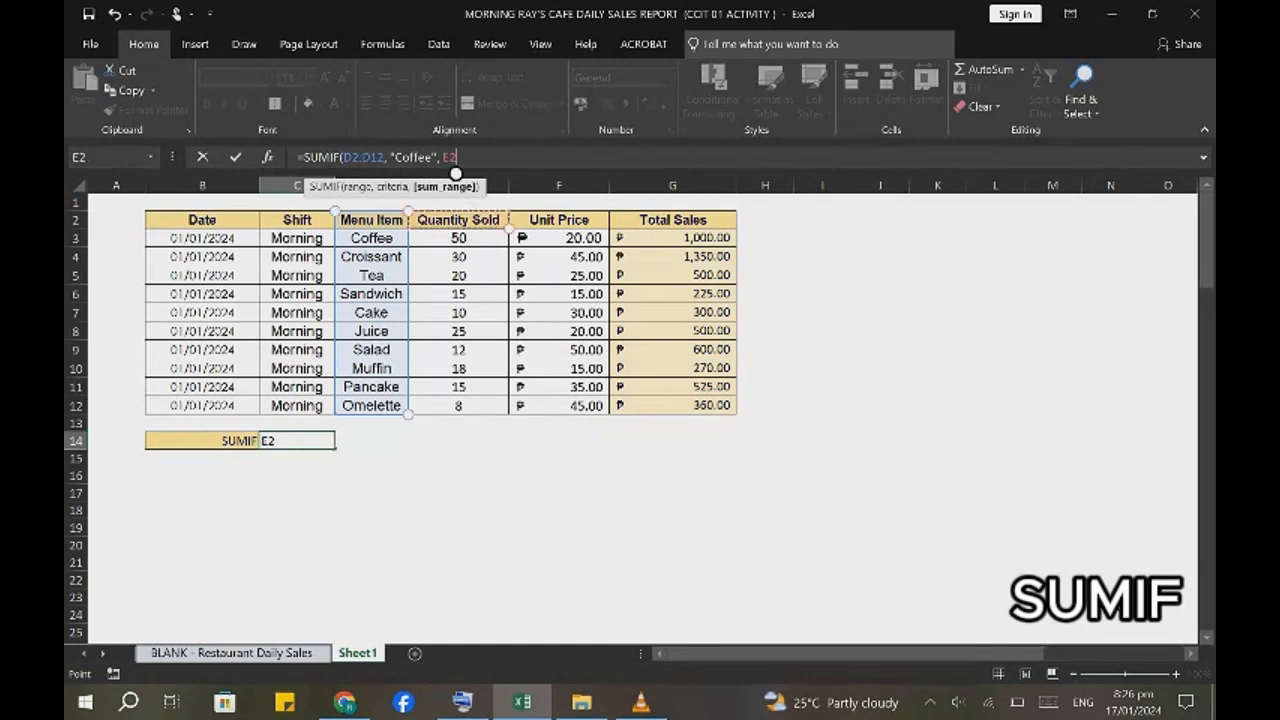
left_click_drag(455, 219, 457, 405)
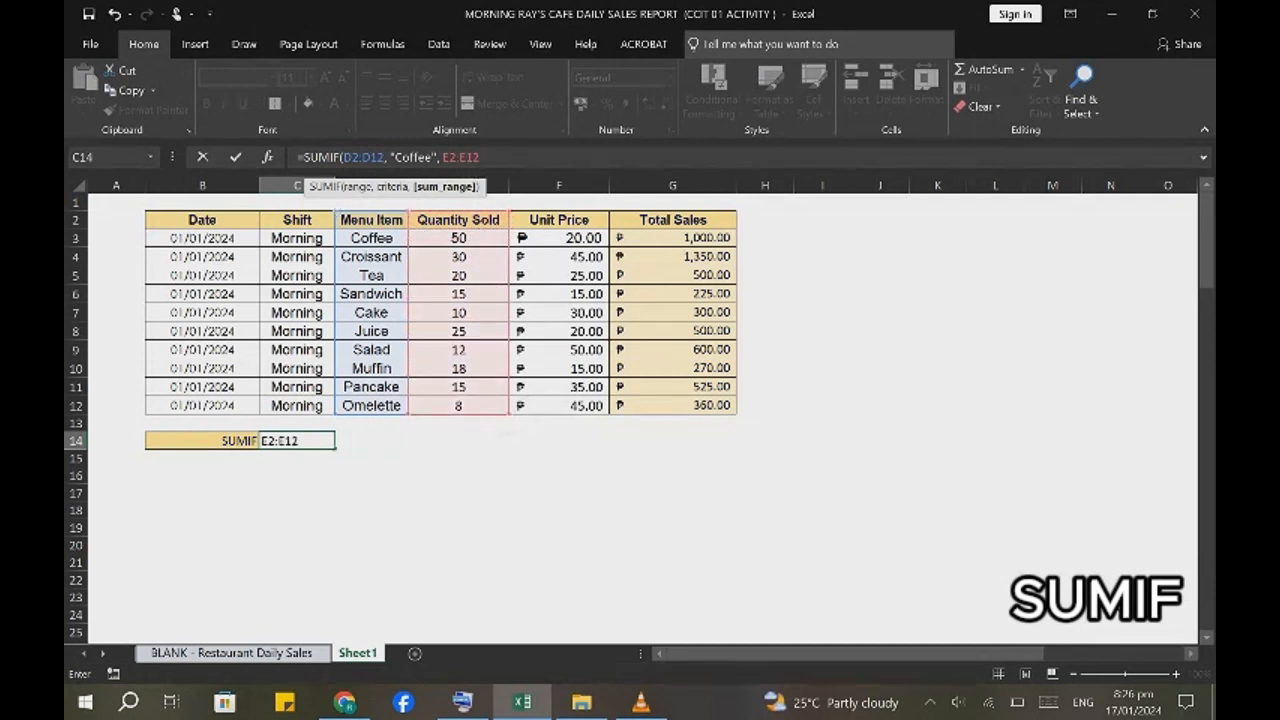
type(")")
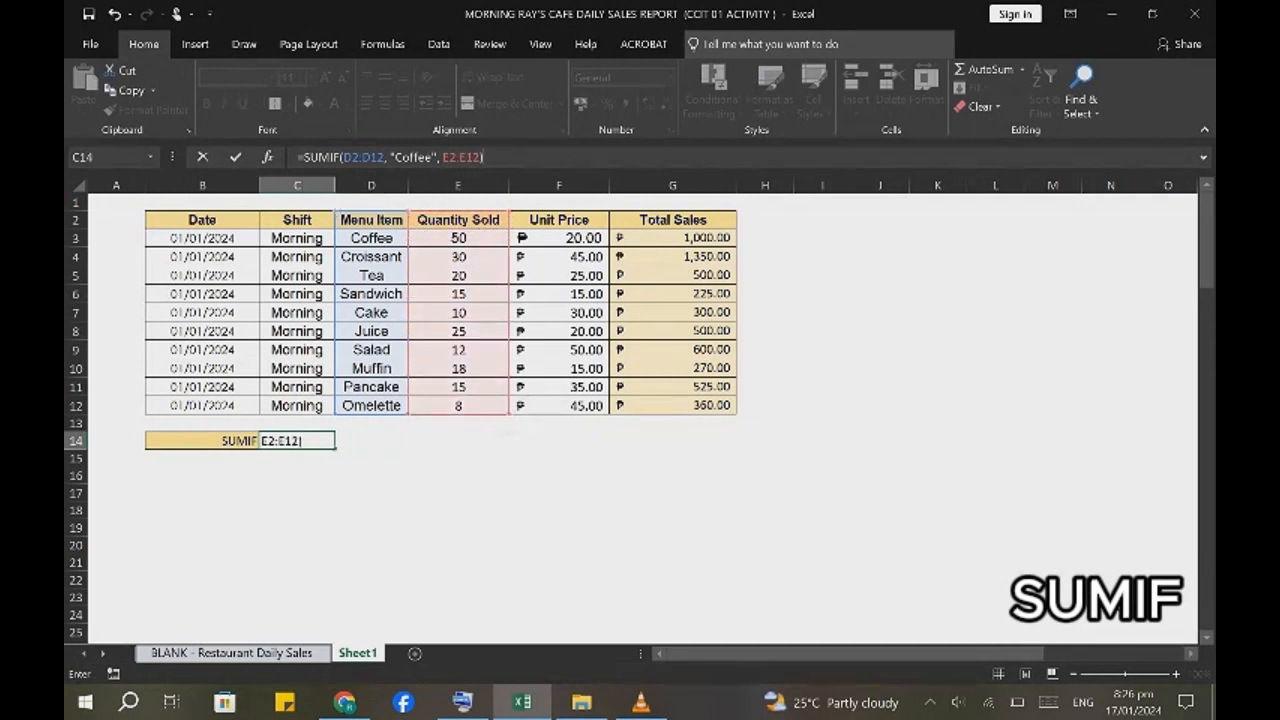
key("Return")
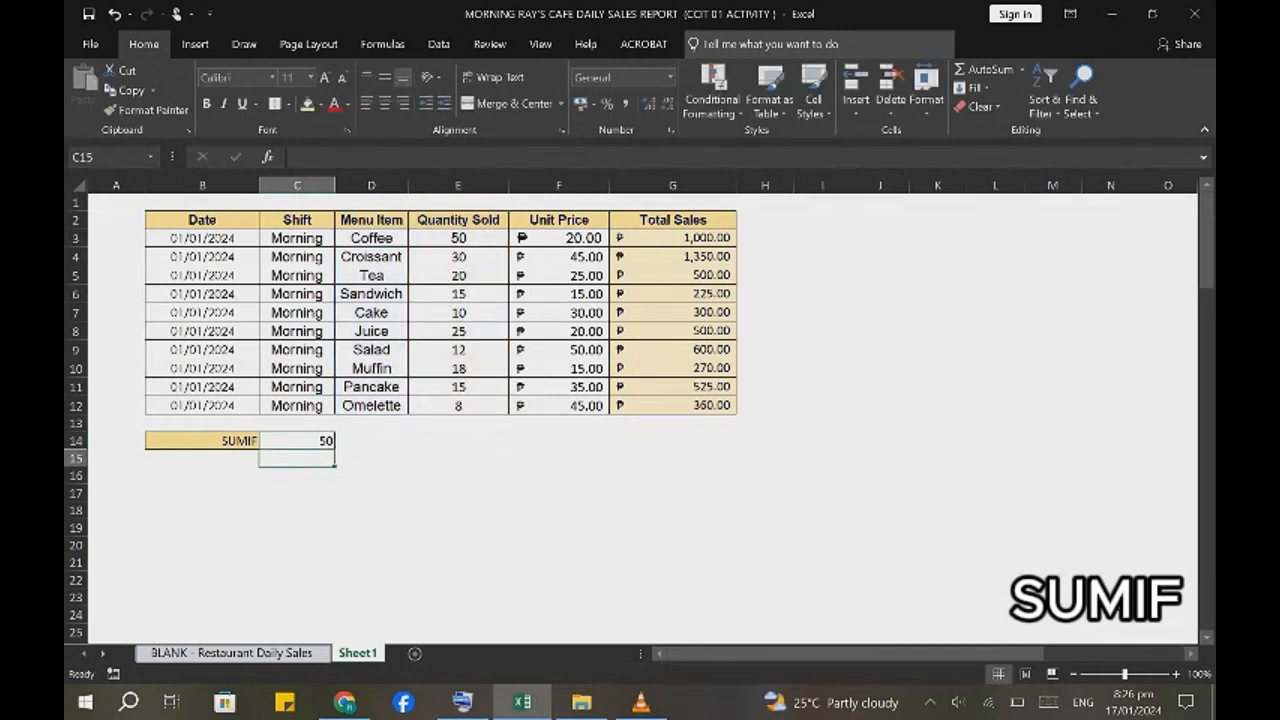
left_click(297, 493)
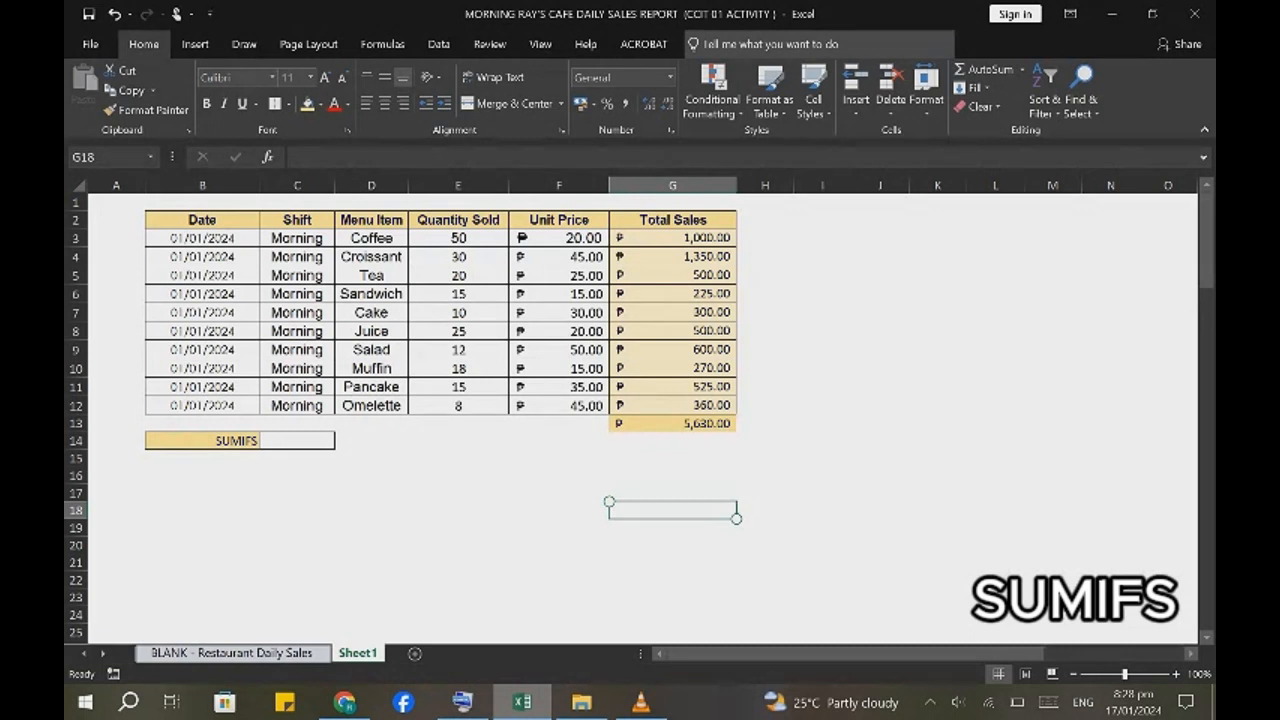
Start a SUMIFS formula in cell C14 with the Quantity Sold column E2:E12 as the sum range.
left_click(297, 441)
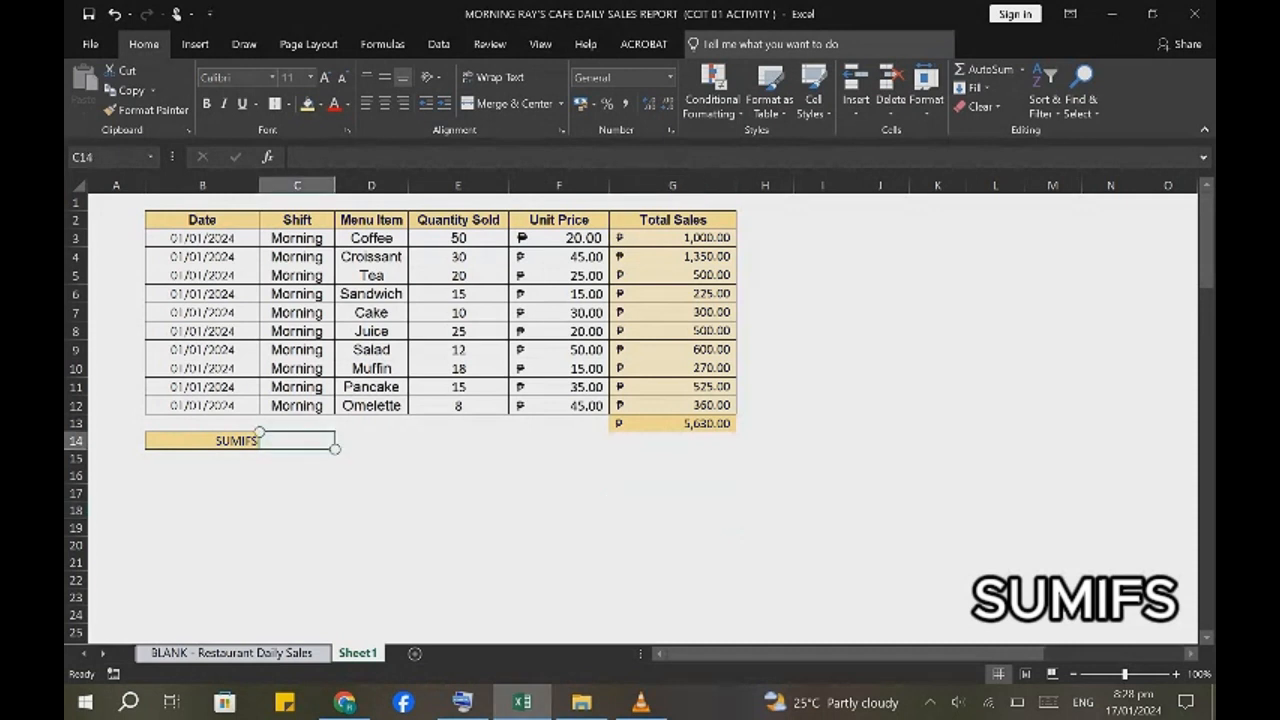
left_click(297, 174)
type("=")
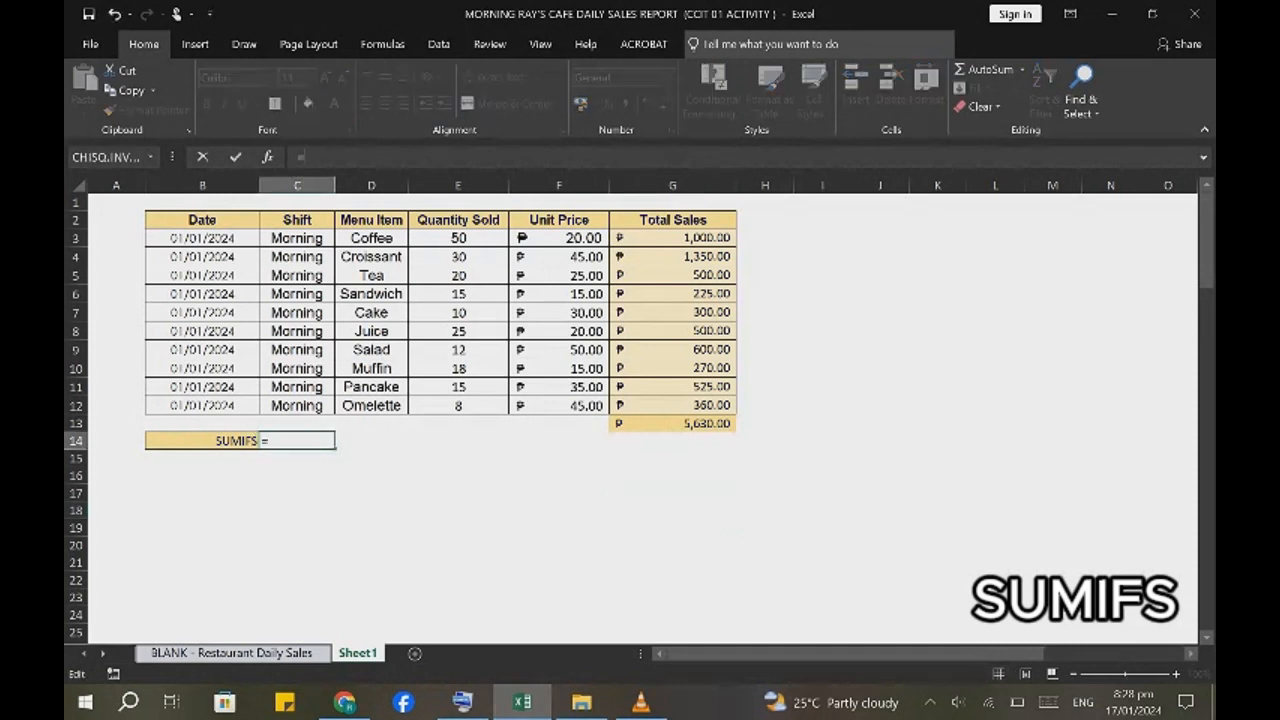
type("SUMIF")
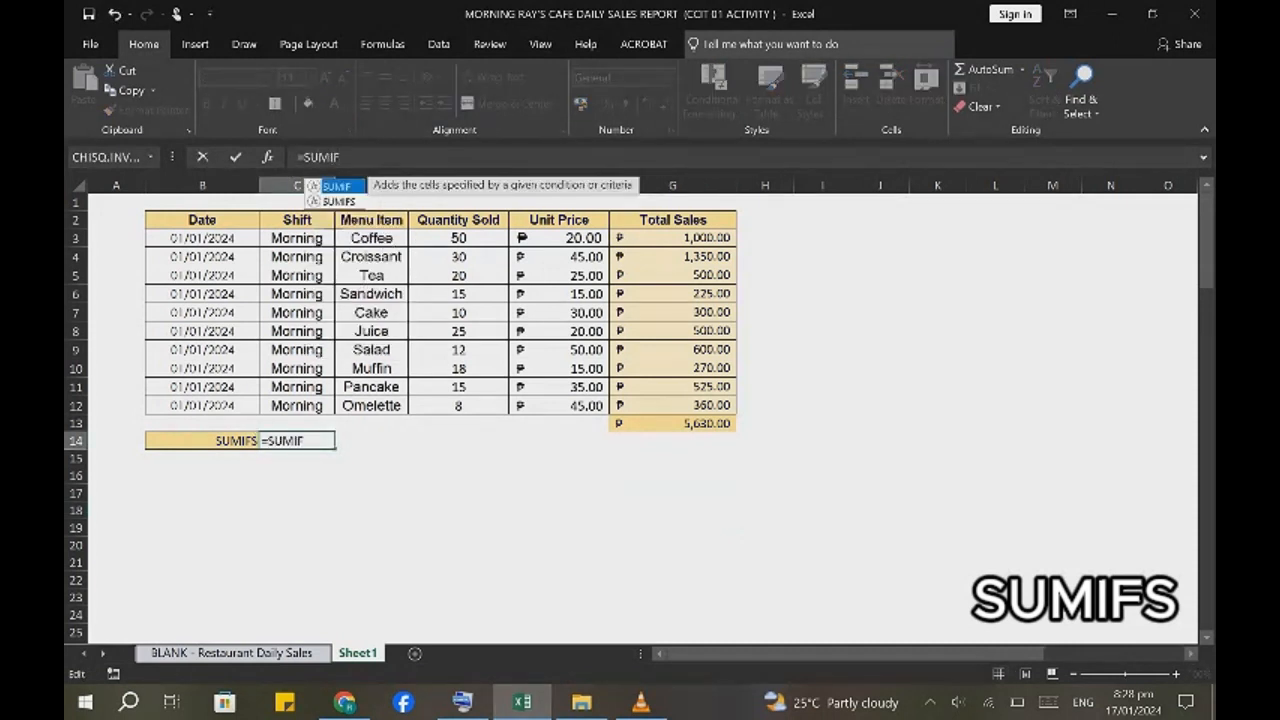
type("S")
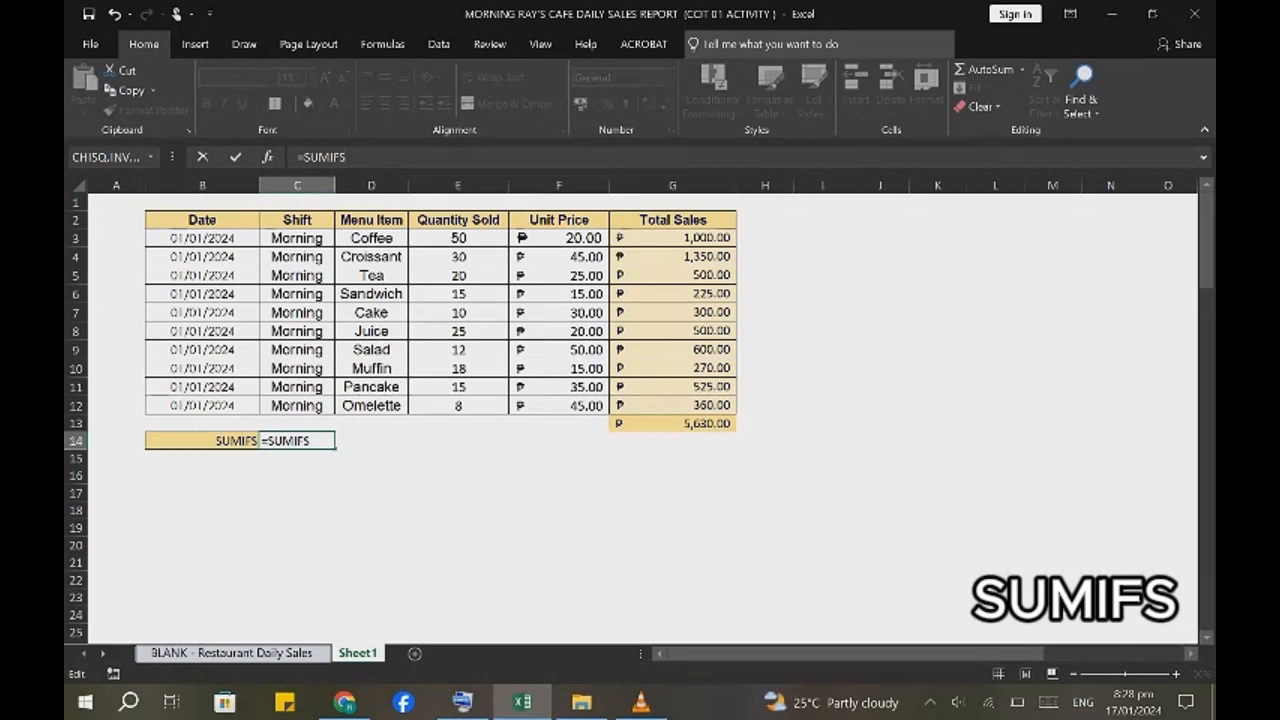
type("(")
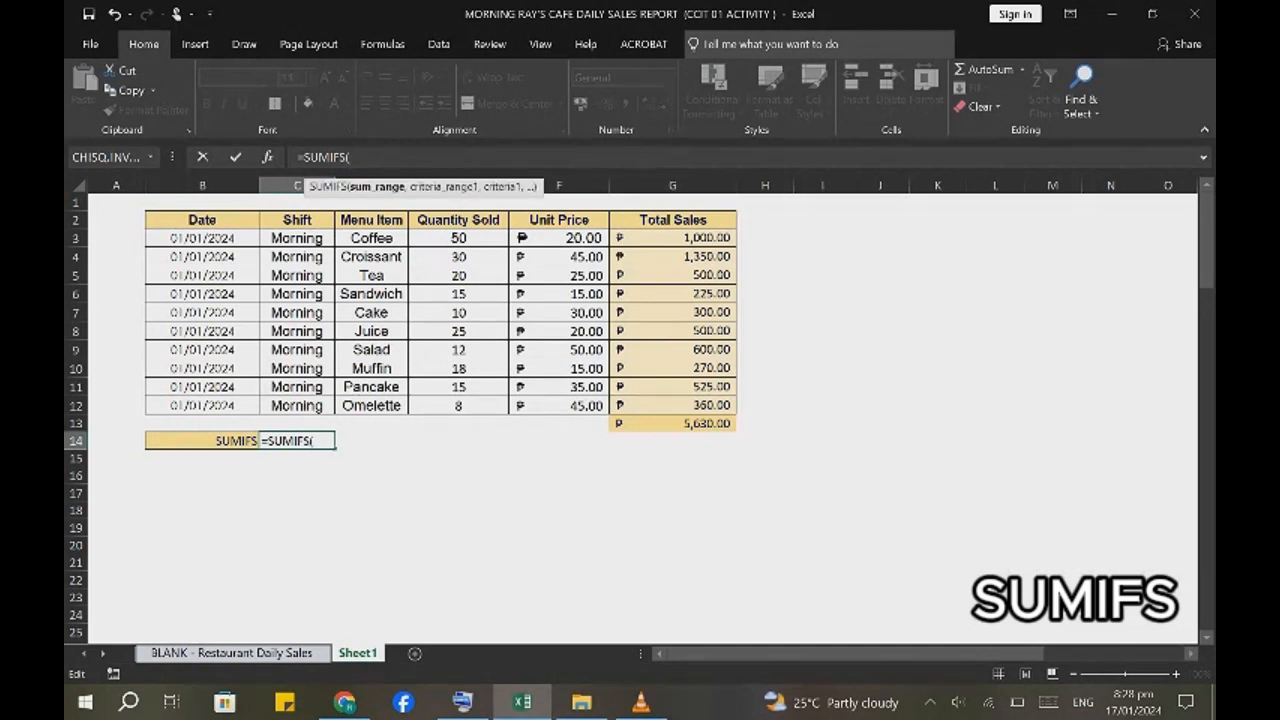
left_click(458, 219)
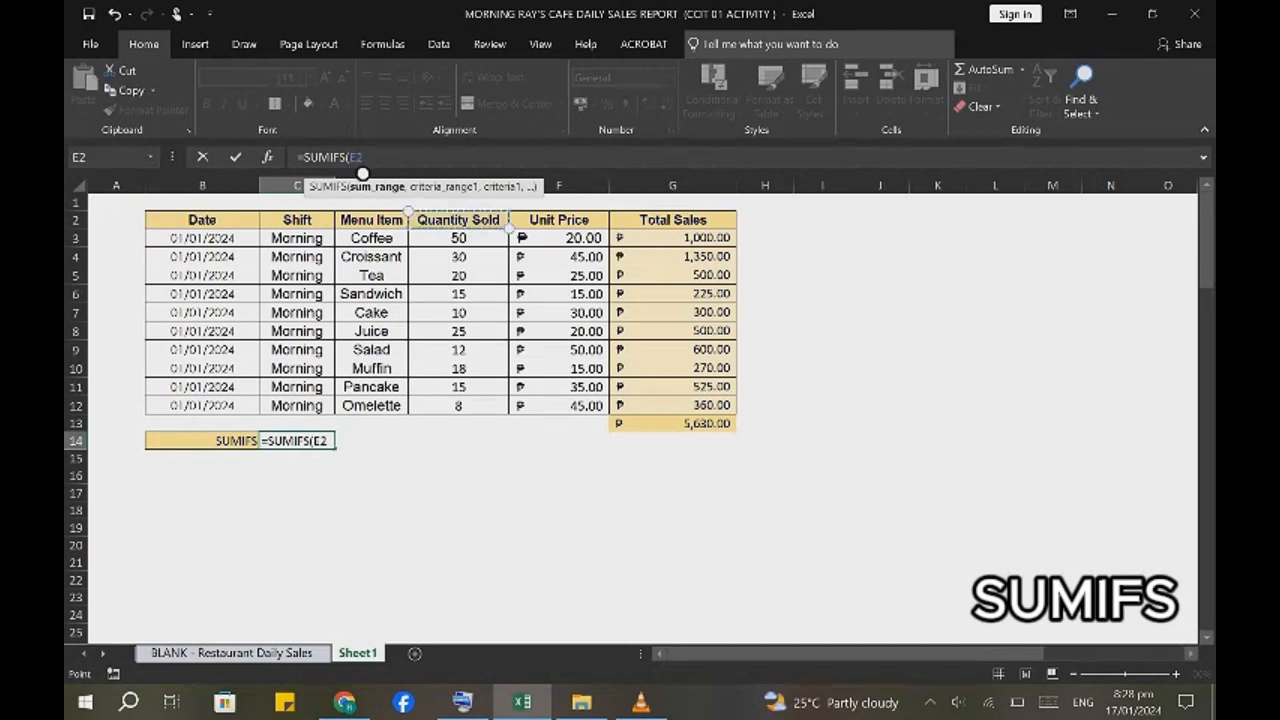
left_click_drag(458, 219, 458, 405)
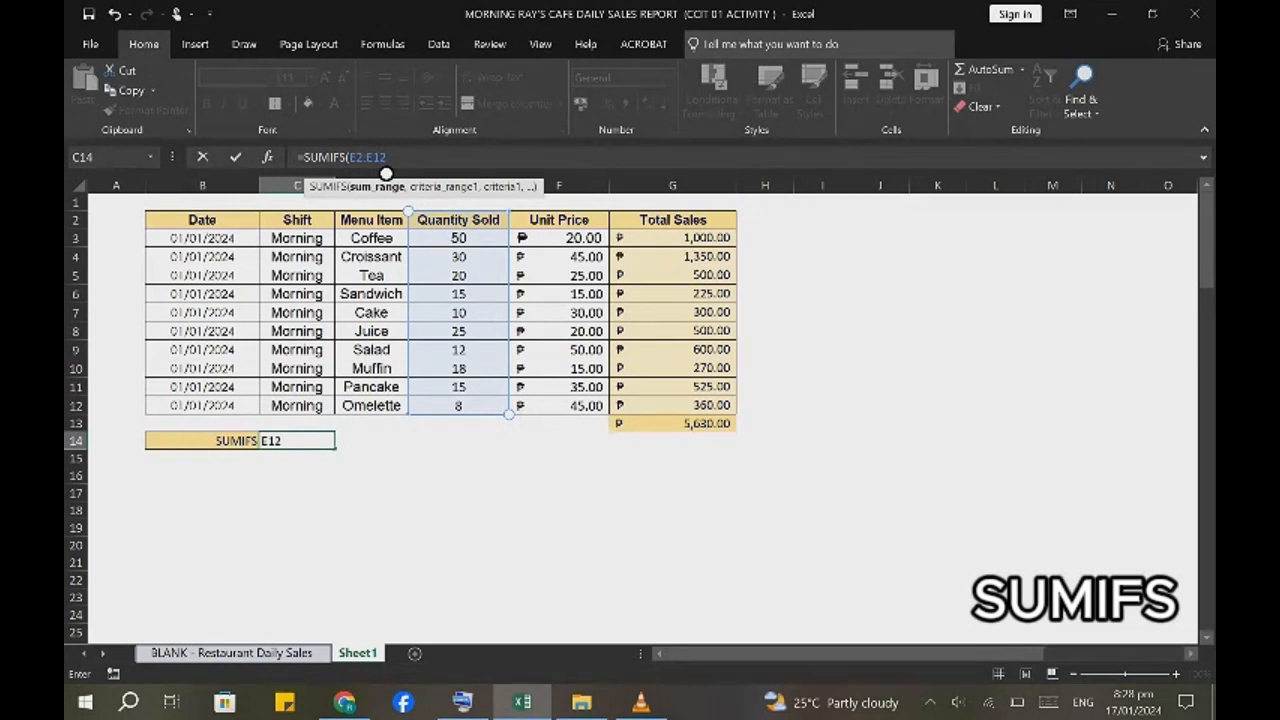
Add Shift column C2:C12 as the criteria range with criterion "Morning", completing =SUMIFS(E2:E12,C2:C12, "Morning").
type(",")
left_click_drag(297, 219, 297, 405)
type(",")
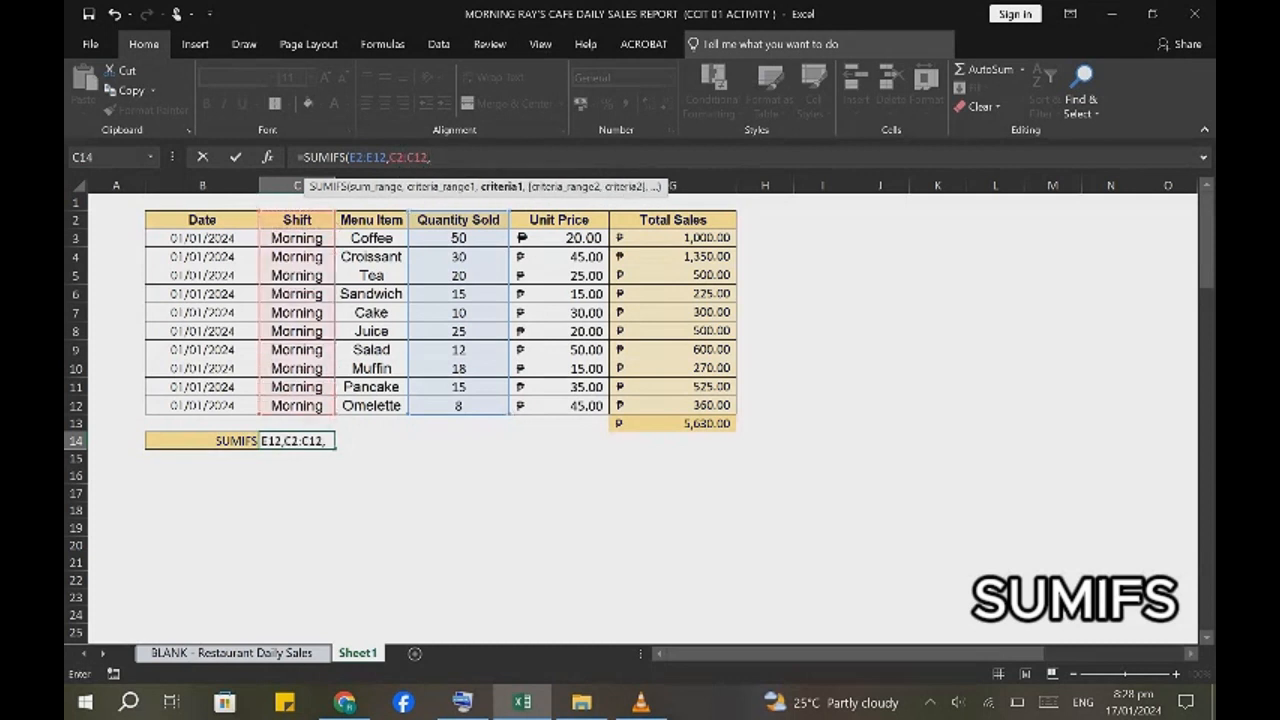
type(" \"Morning\"")
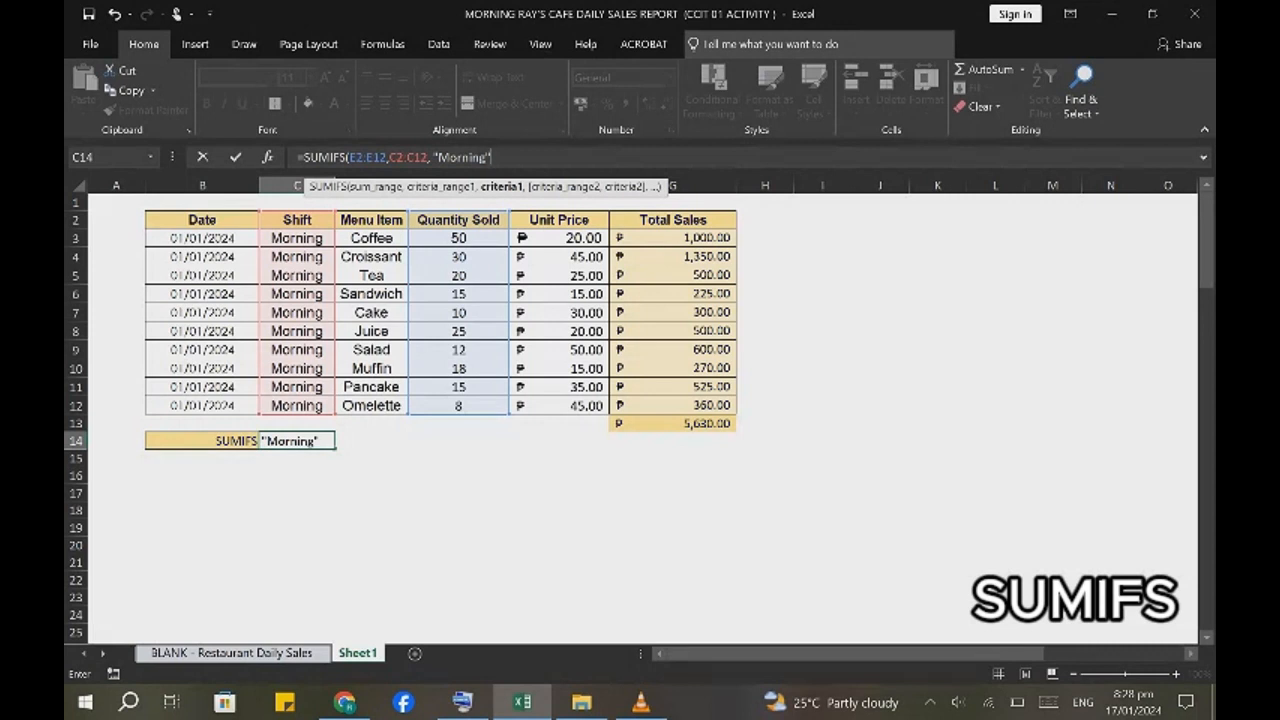
type(")")
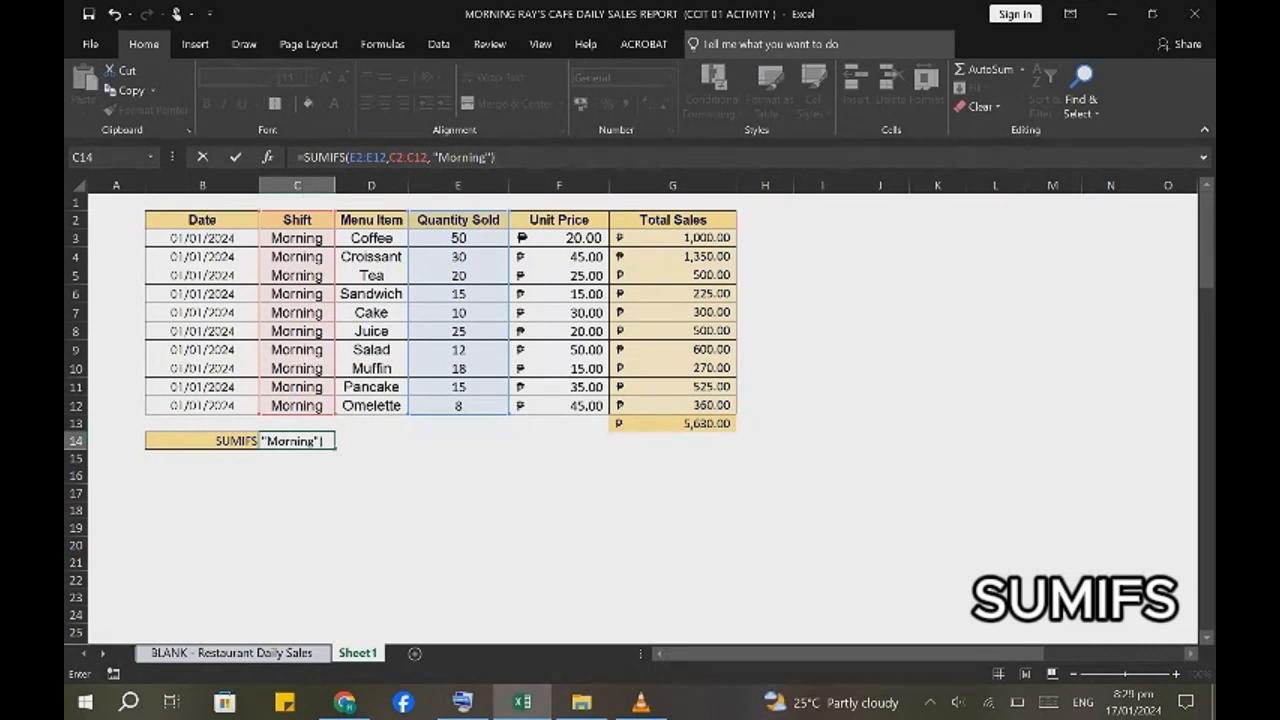
key("Return")
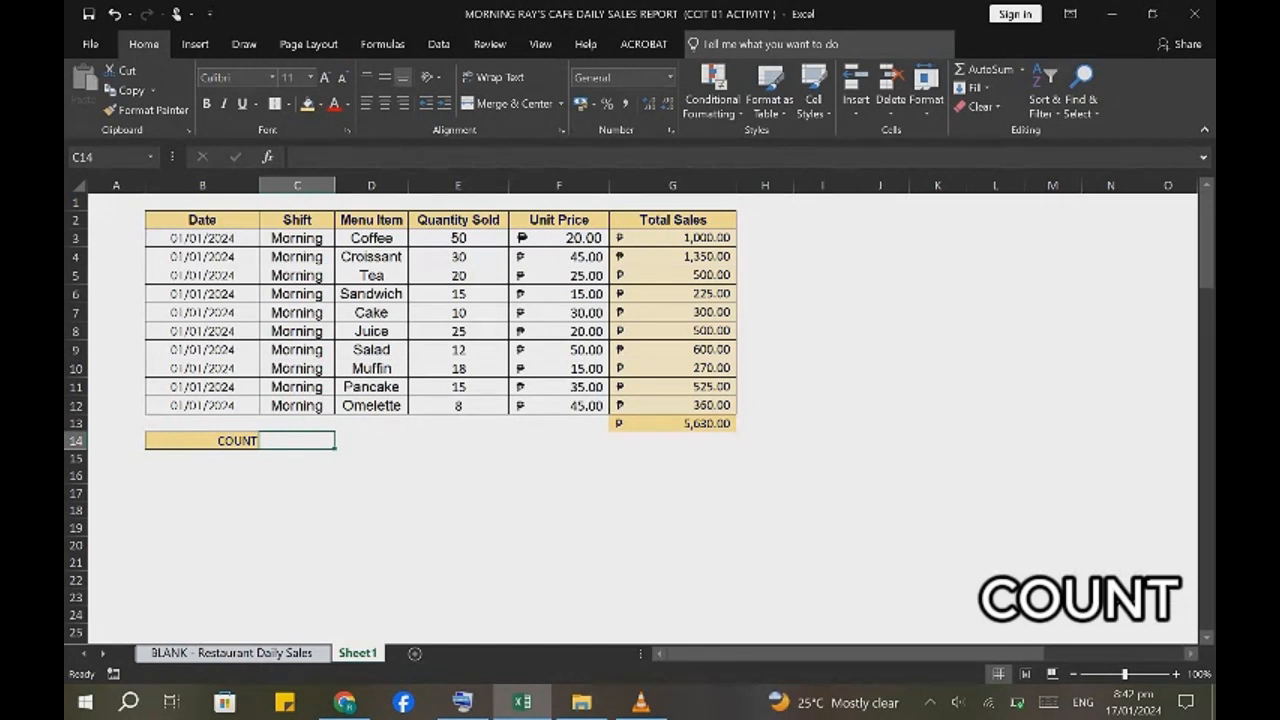
Enter the formula =COUNT(B2:B12) in cell C14 to count the numeric entries of the Date column.
type("=")
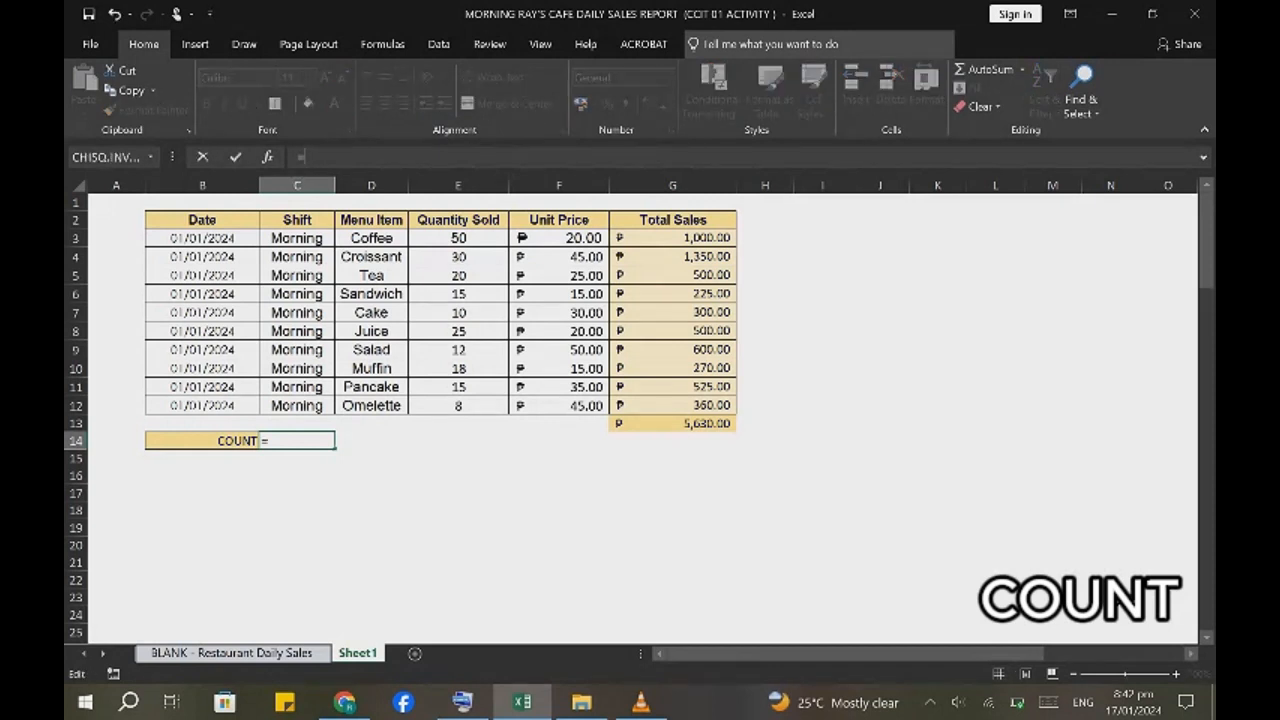
type("COUNT")
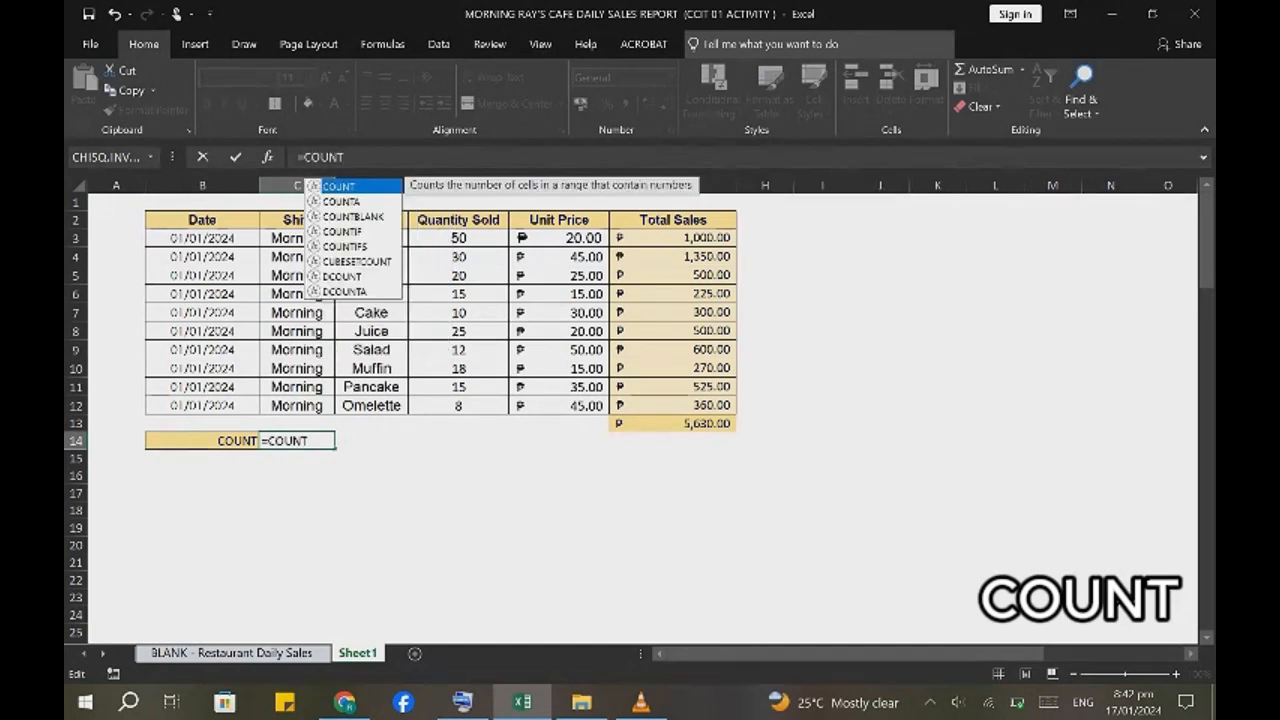
type("(")
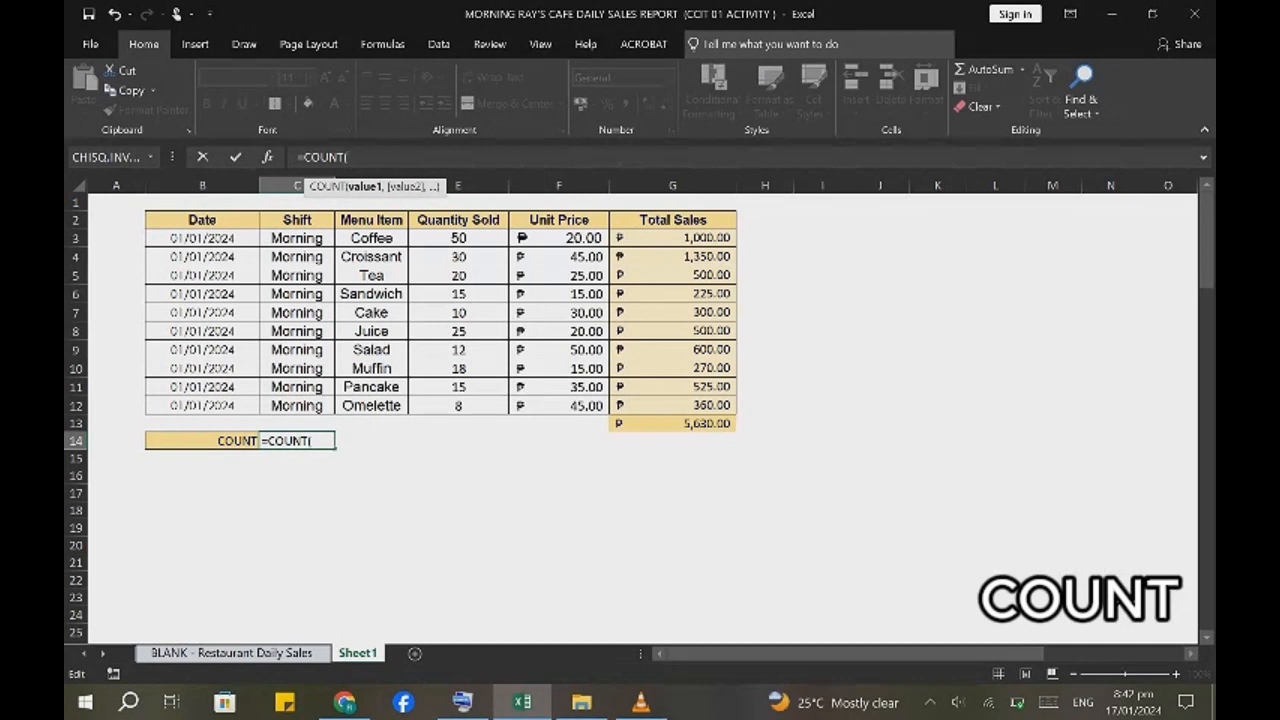
left_click(146, 212)
key("shift+Down")
key("shift+Down")
key("shift+Down")
key("shift+Down")
key("shift+Down")
key("shift+Down")
key("shift+Down")
key("shift+Down")
key("shift+Down")
key("shift+Down")
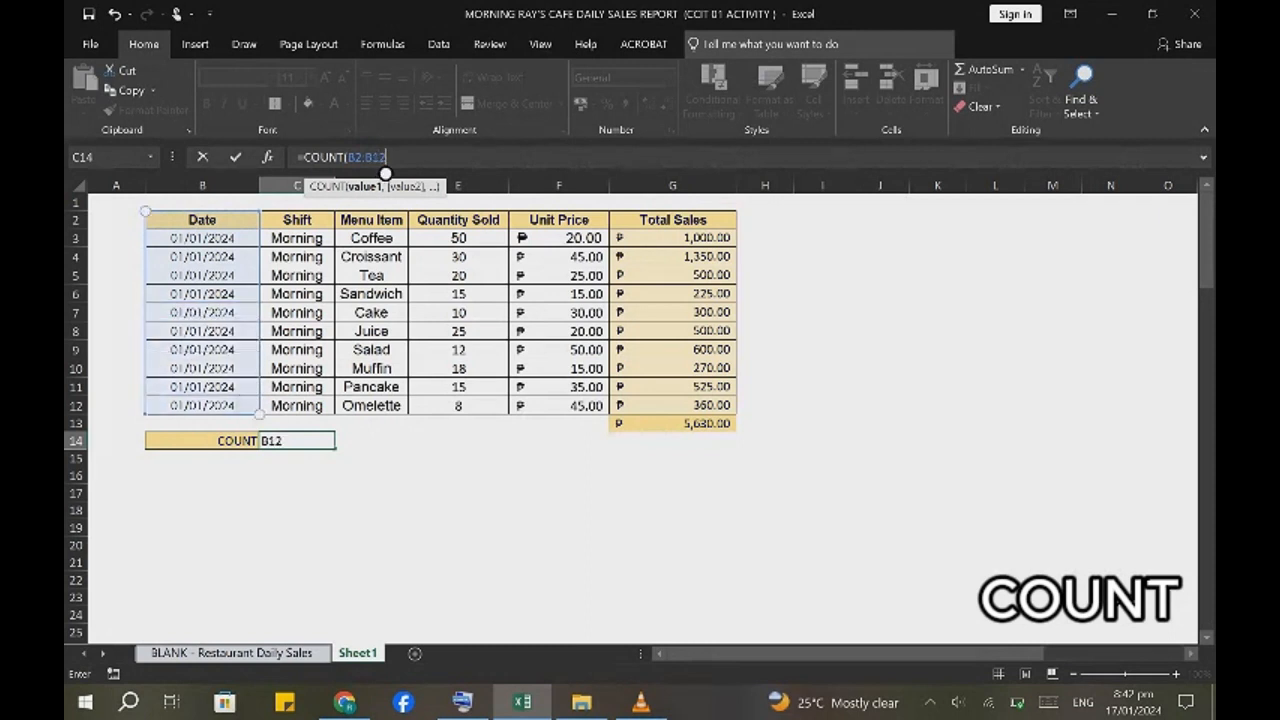
type(")")
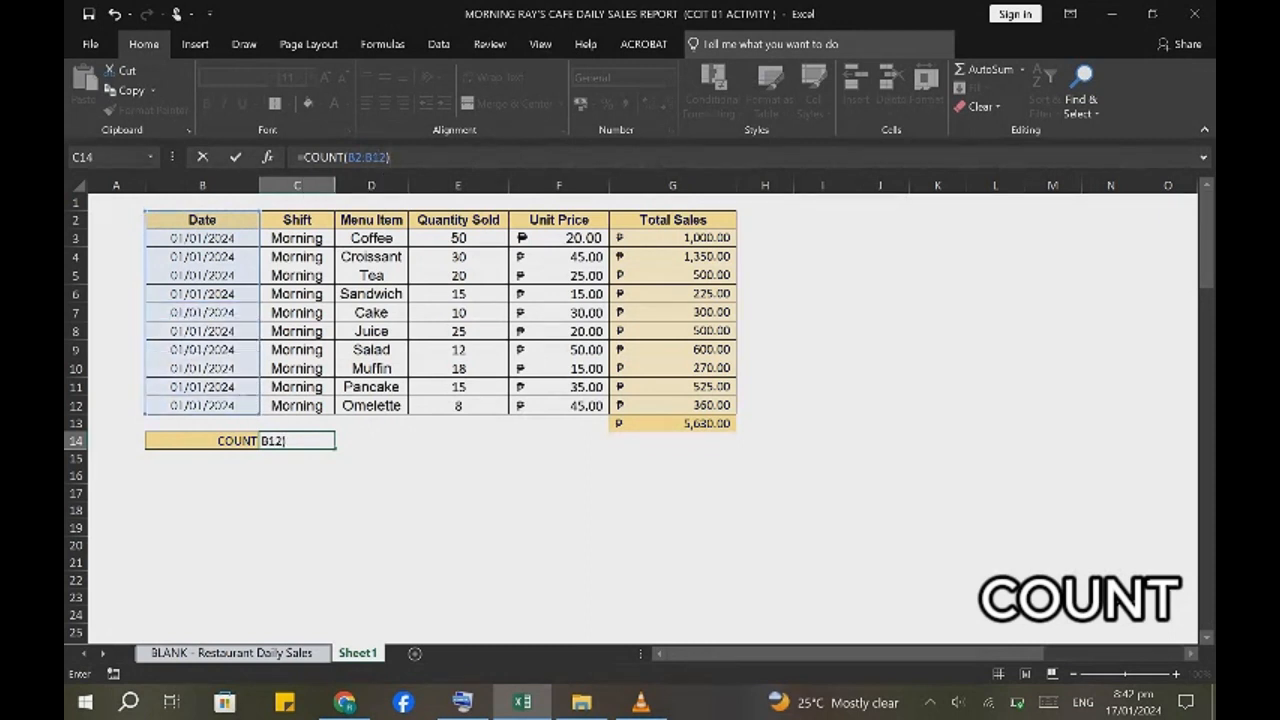
key("Return")
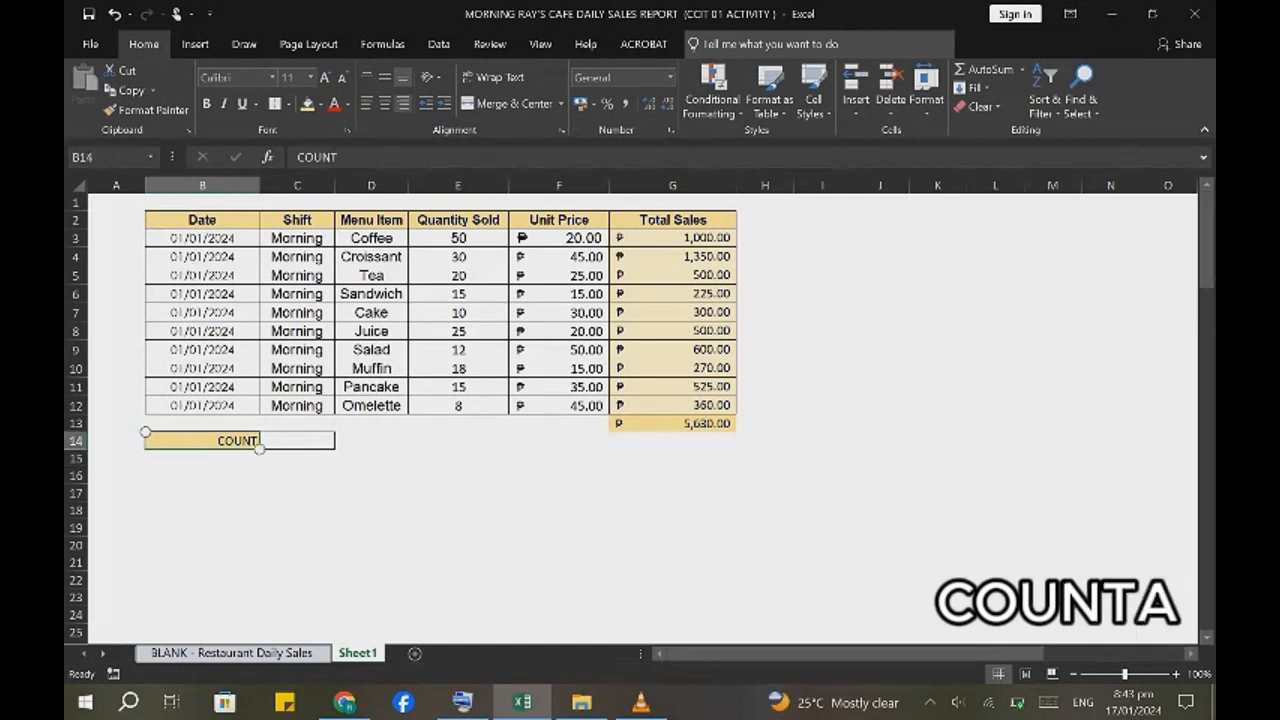
Change the label in cell B14 to COUNTA and select the empty cell C14 beside it.
key("F2")
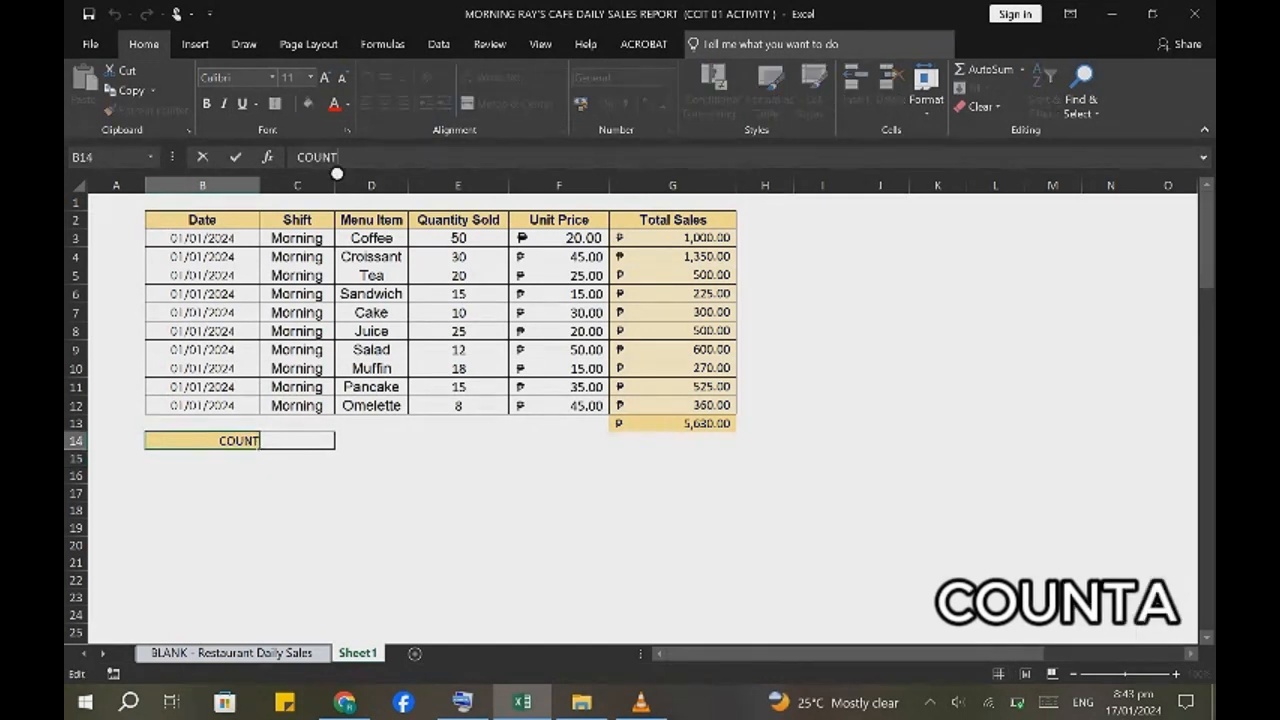
type("A")
left_click(307, 441)
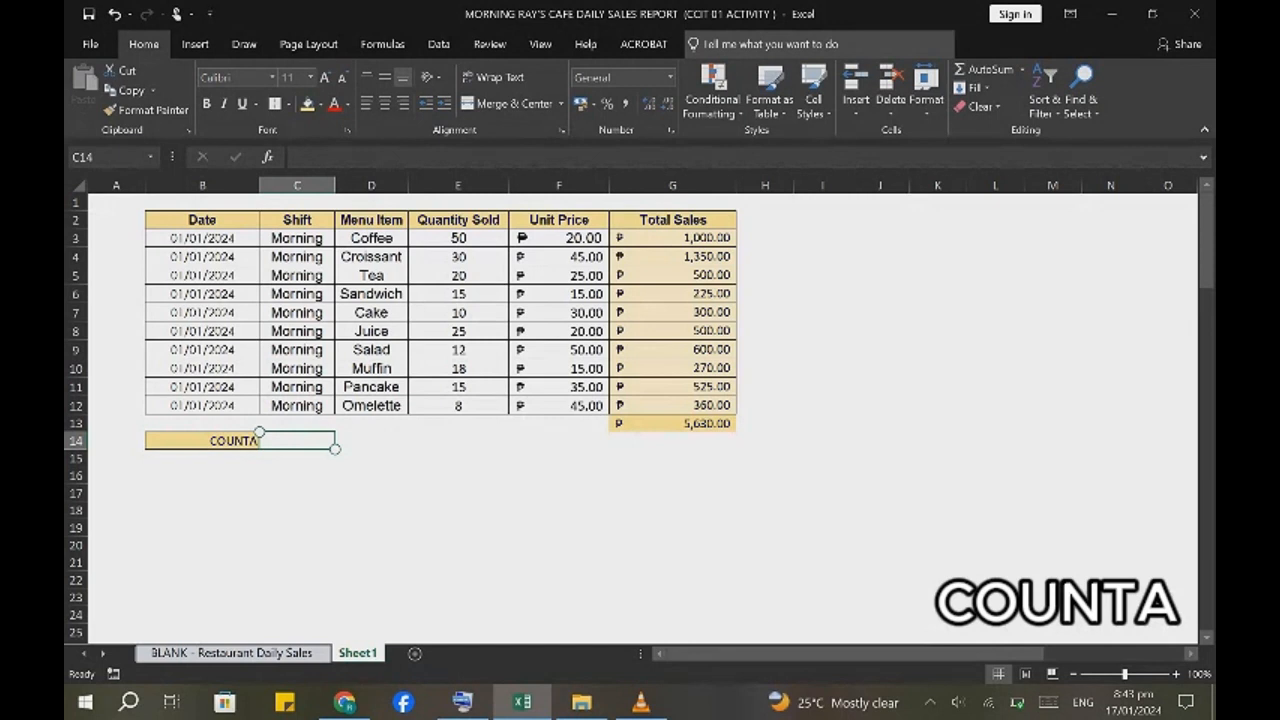
Enter the formula =COUNTA(D3:D12) in cell C14 to count the non-empty cells of the Menu Item column.
type("=")
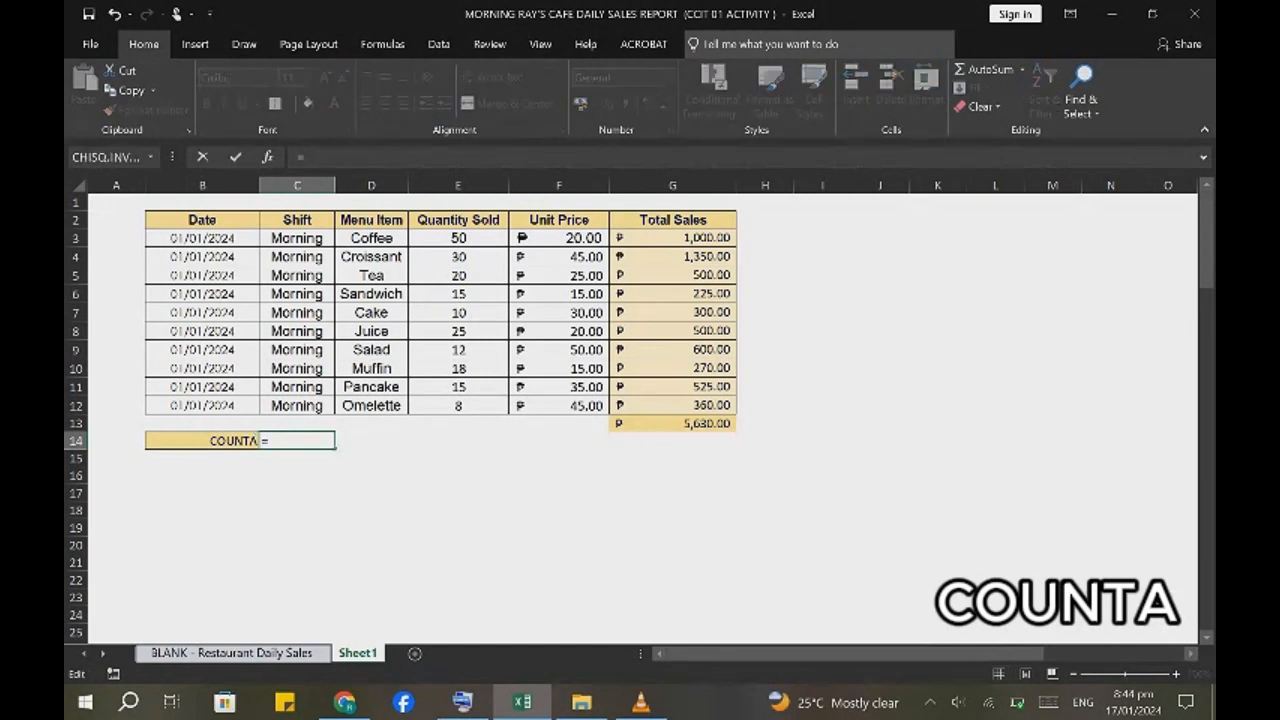
type("COUNT")
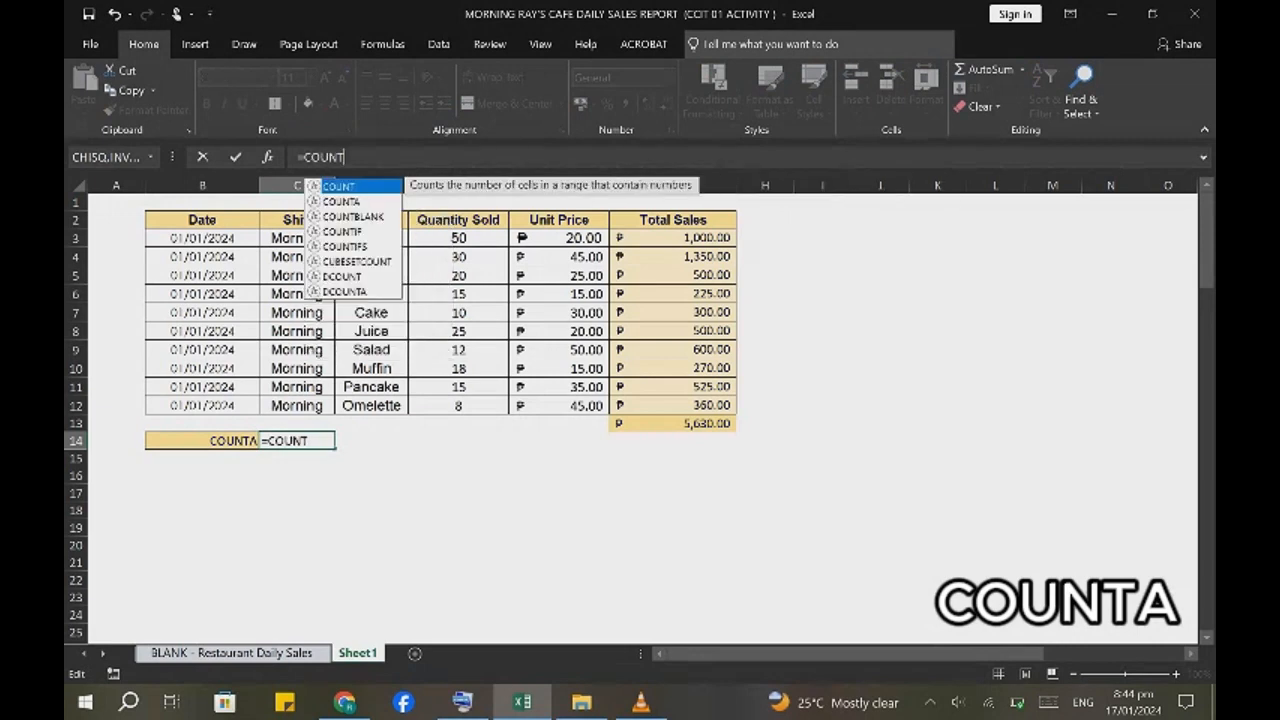
type("A")
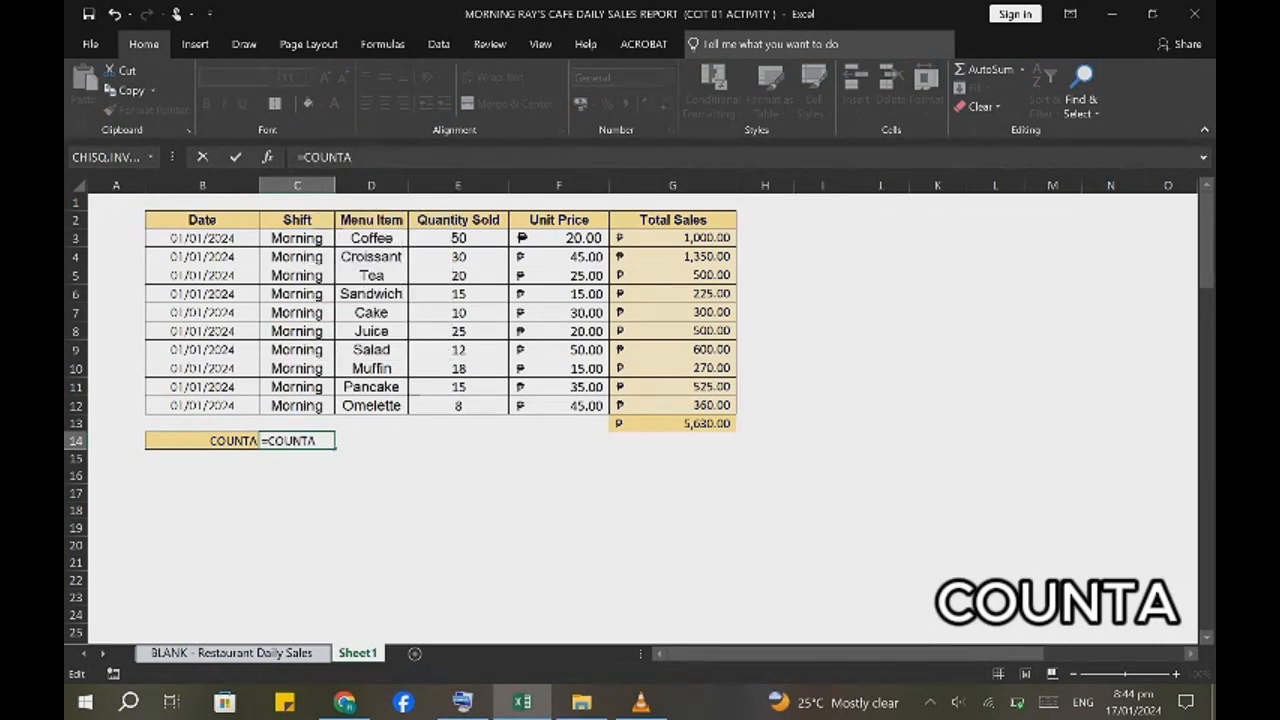
type("((")
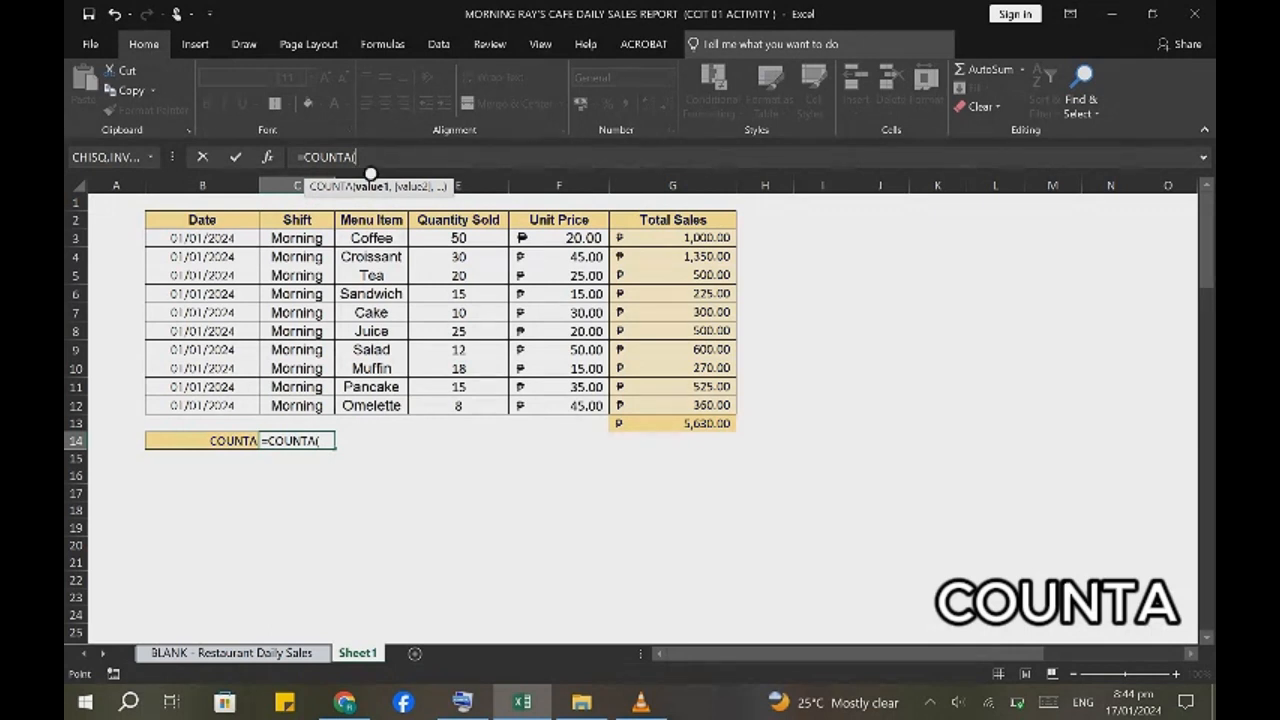
left_click(371, 238)
key("shift+Down")
key("shift+Down")
key("shift+Down")
key("shift+Down")
key("shift+Down")
key("shift+Down")
key("shift+Down")
key("shift+Down")
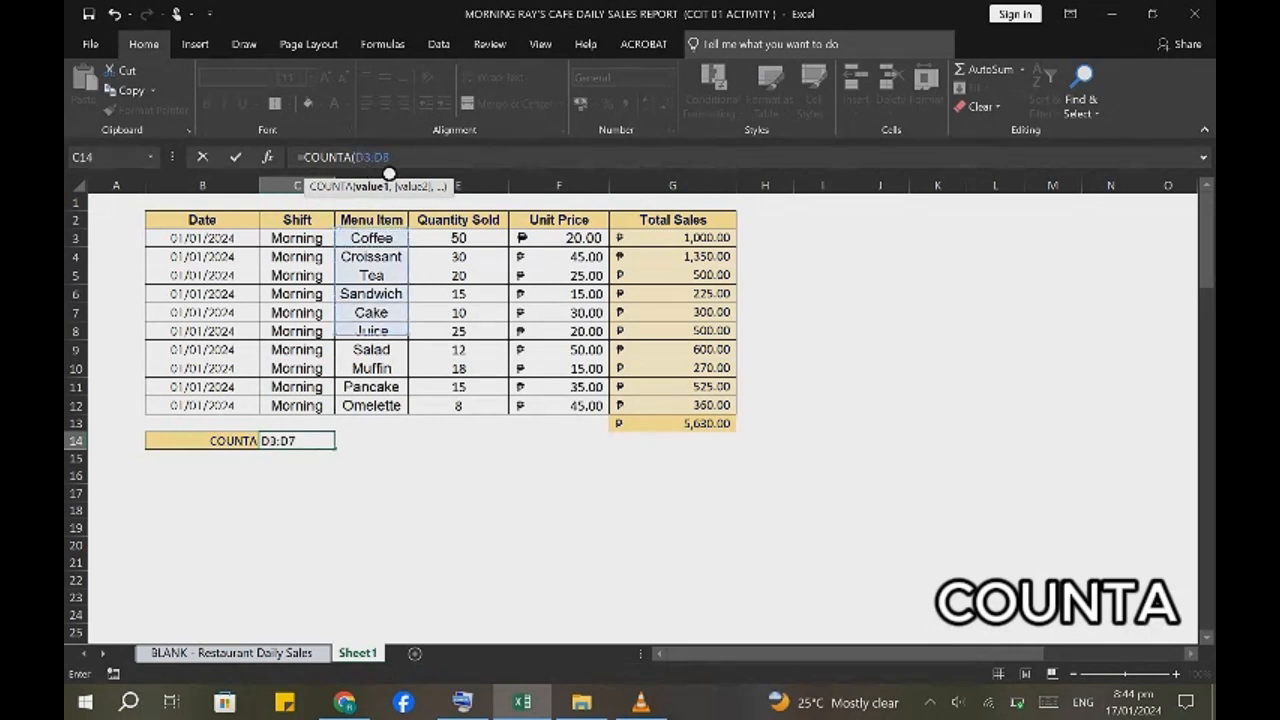
key("shift+Down")
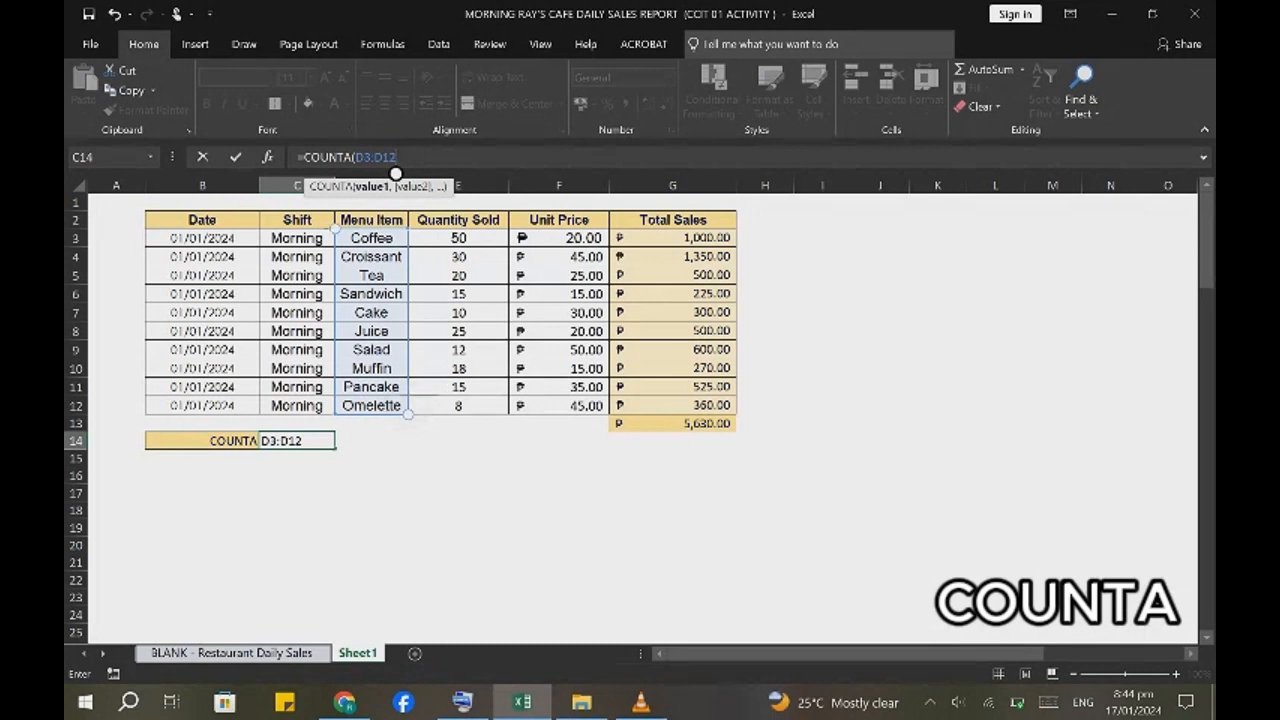
type(")")
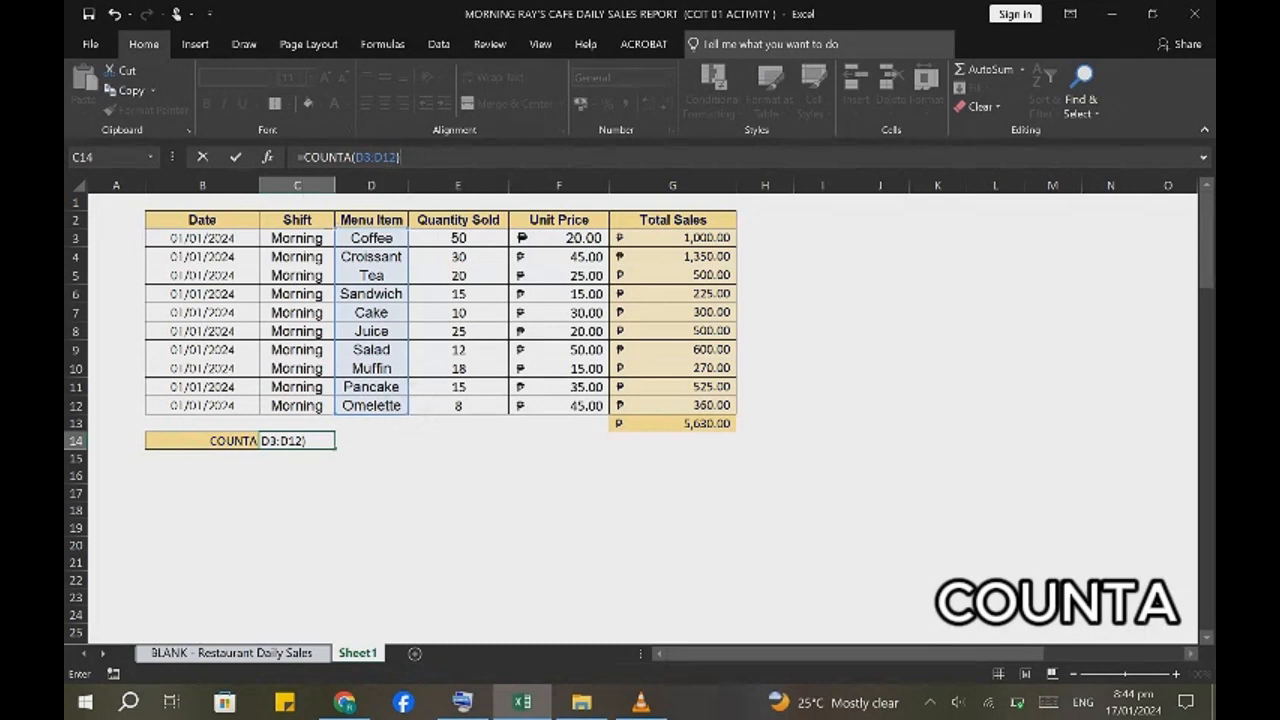
key("Return")
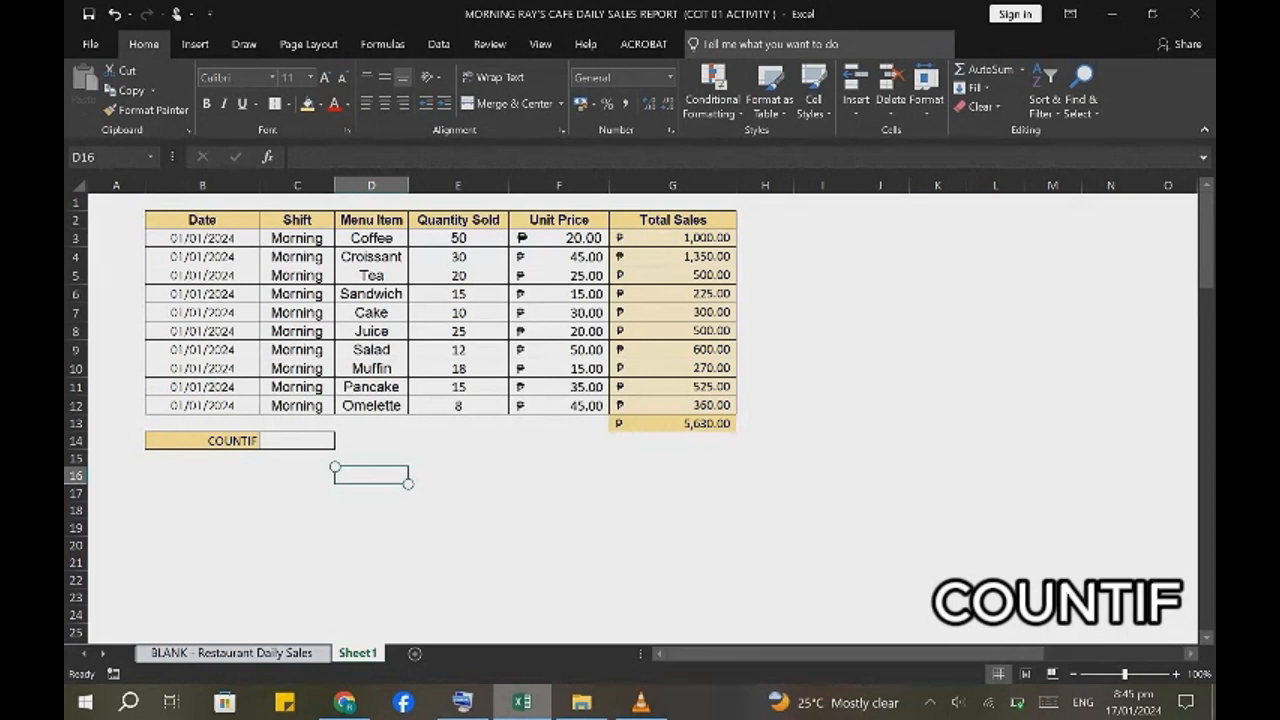
Enter the formula =COUNTIF(D2:D12, "Tea") in cell D16 to count the Menu Item cells matching Tea.
type("=")
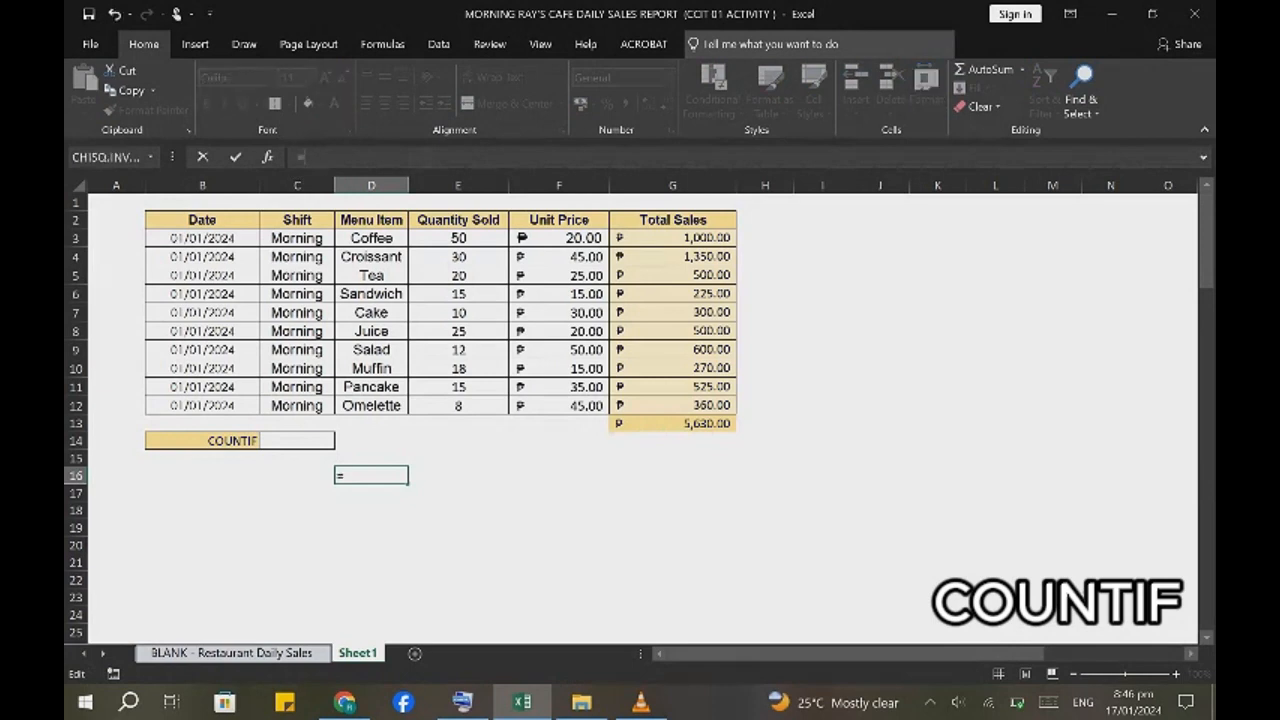
type("CO")
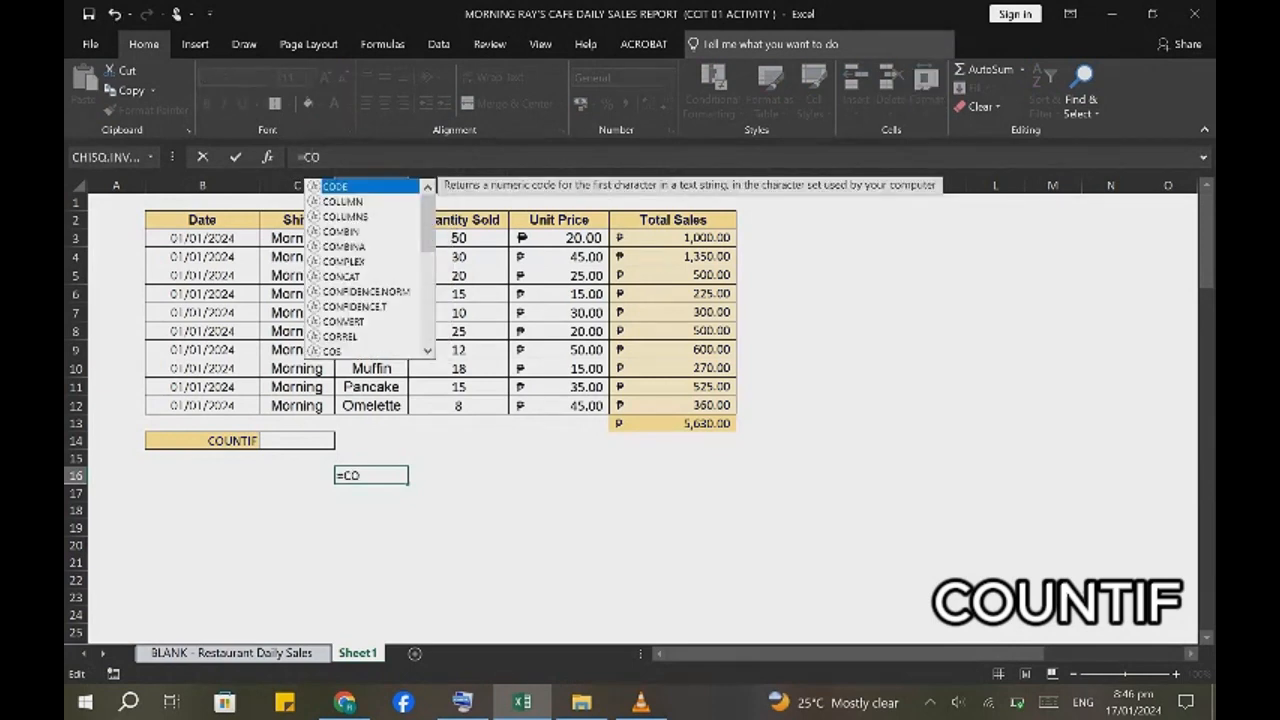
type("UNTIF")
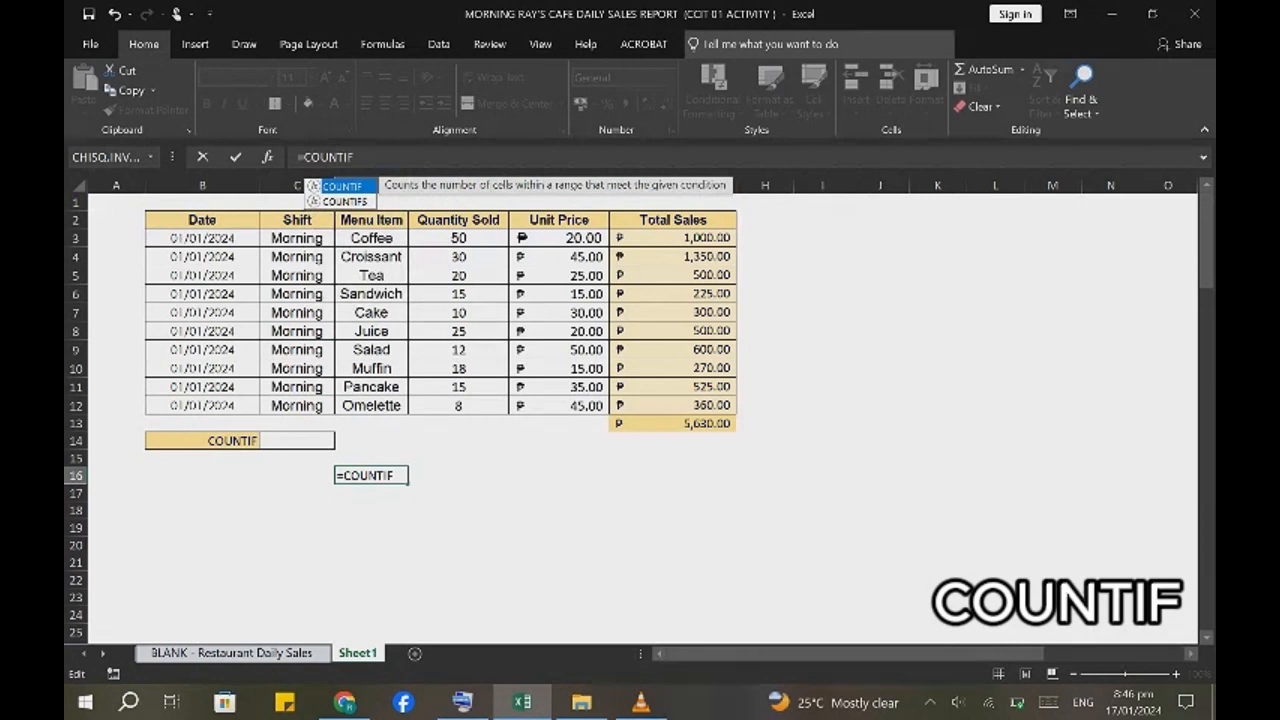
type("(")
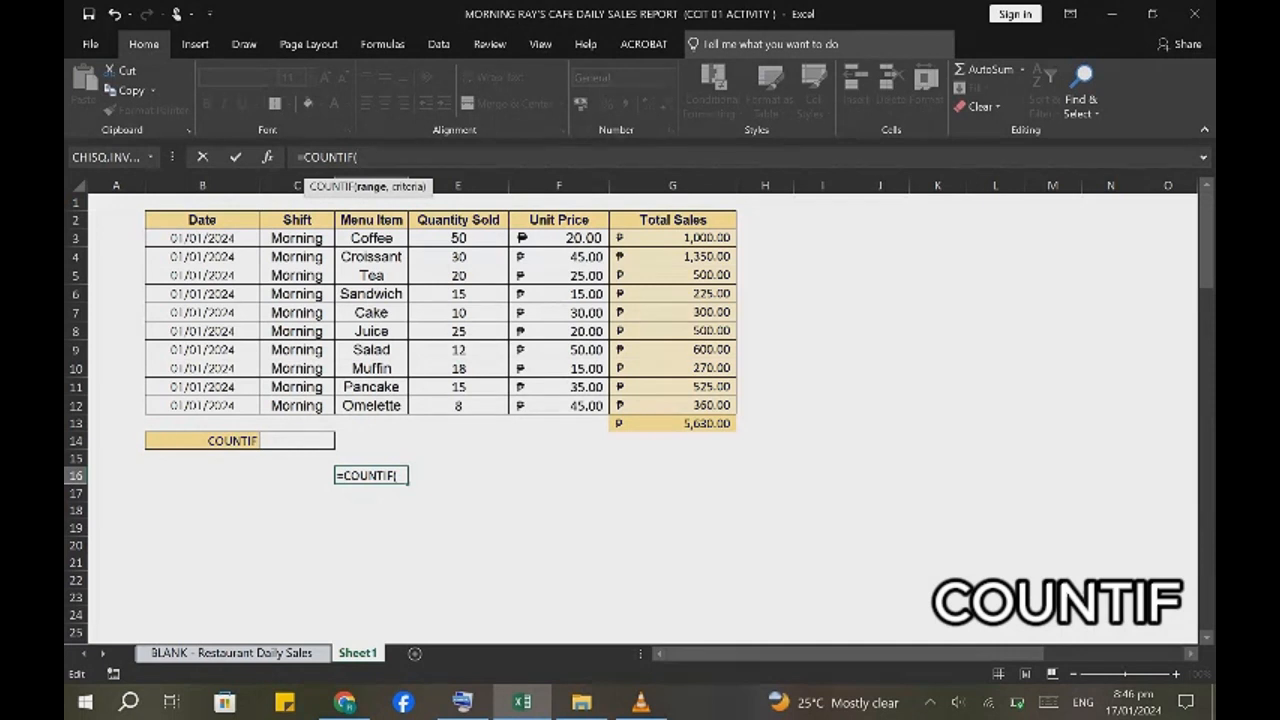
left_click(371, 219)
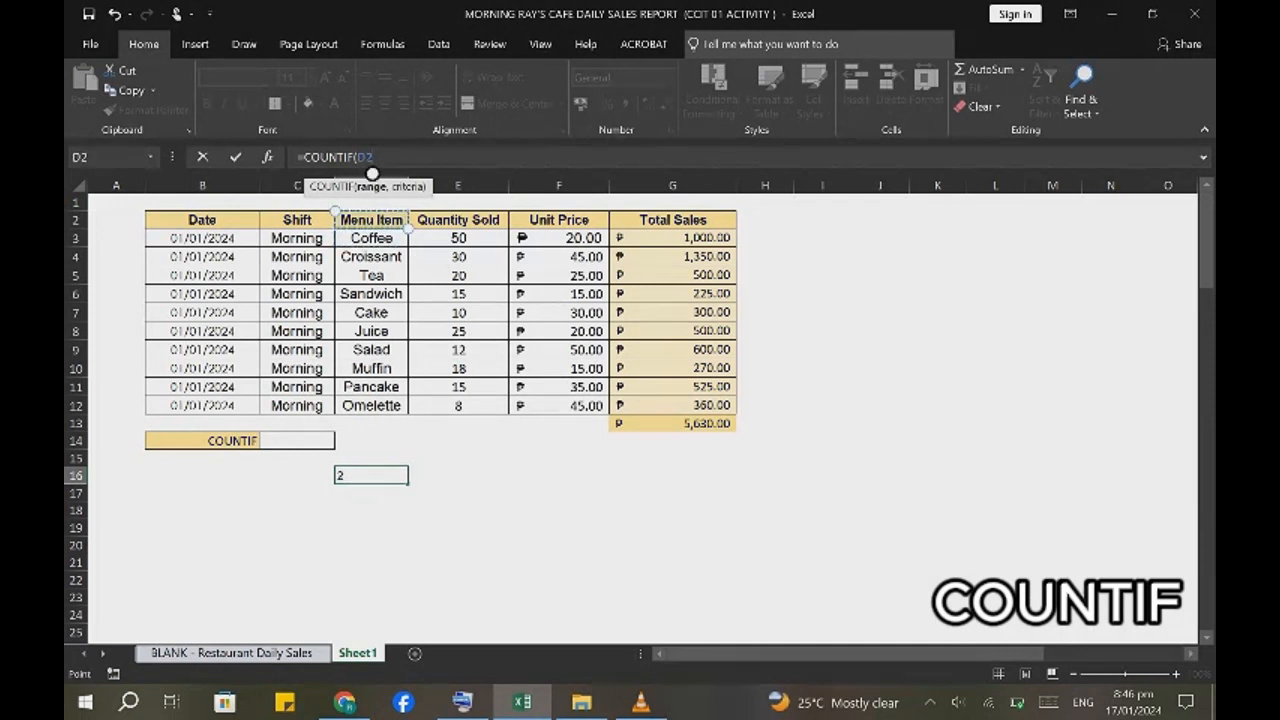
left_click_drag(371, 219, 371, 405)
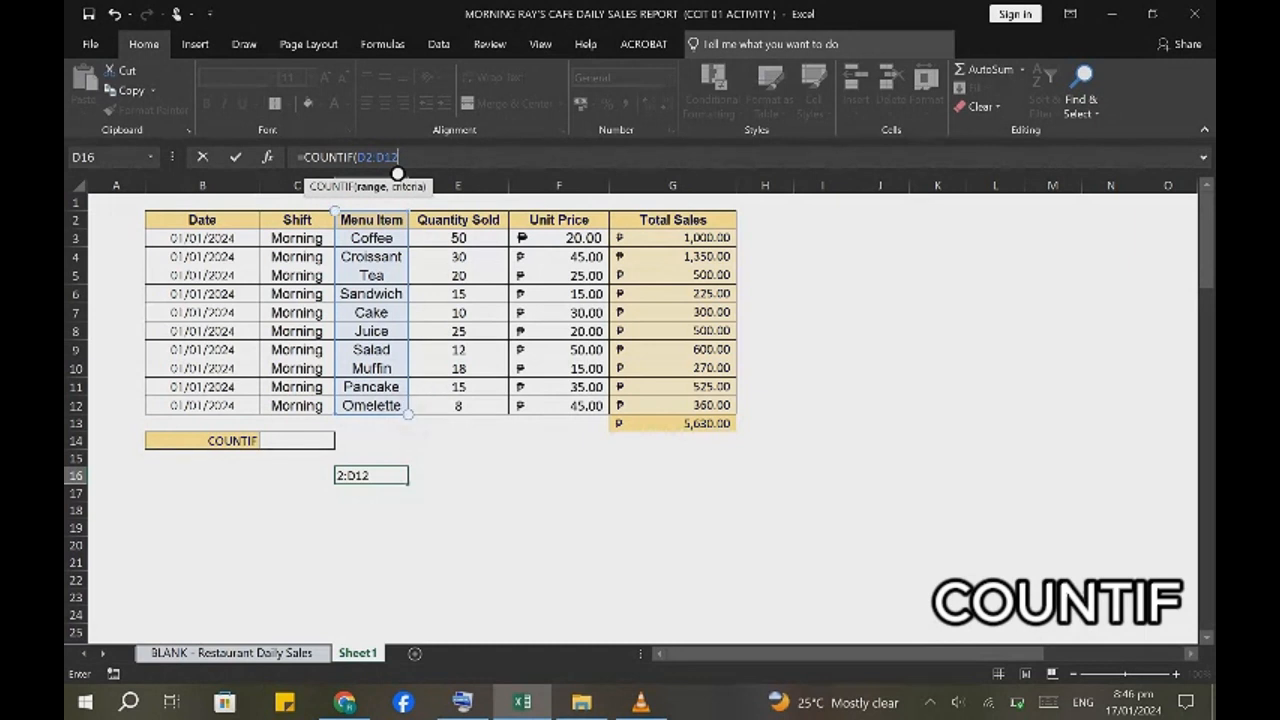
type(", \"Tea\")")
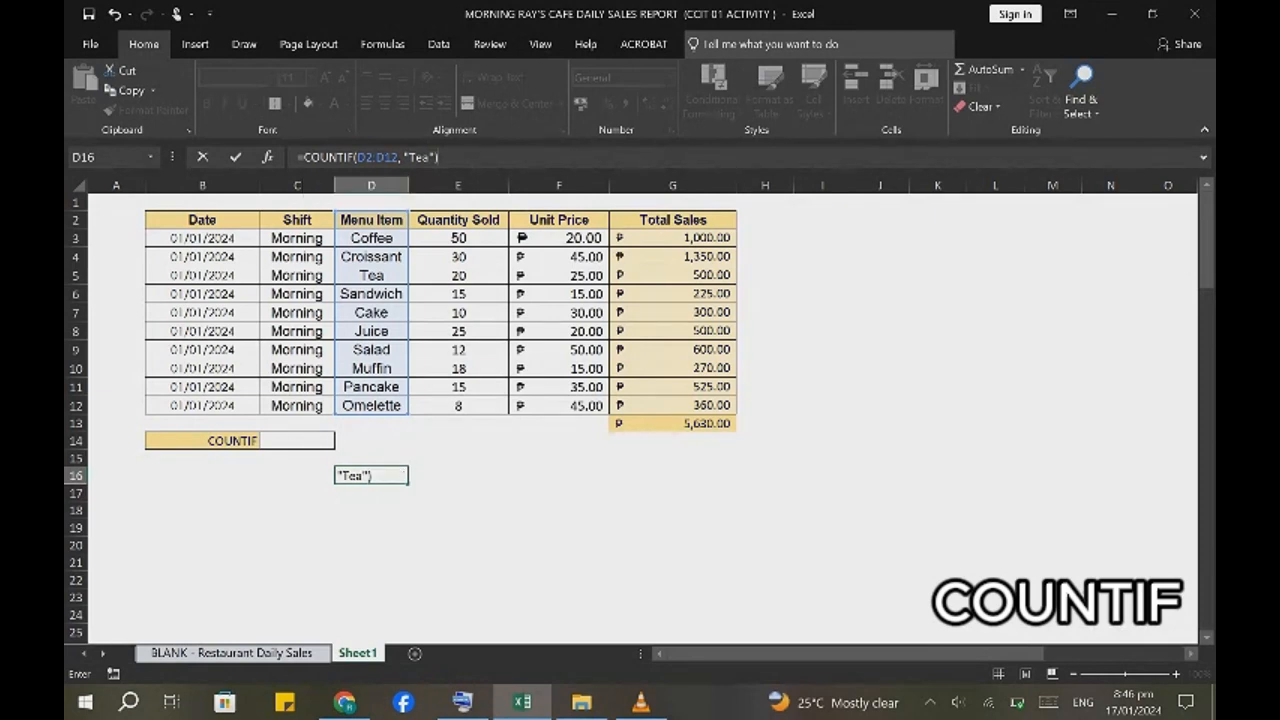
key("Return")
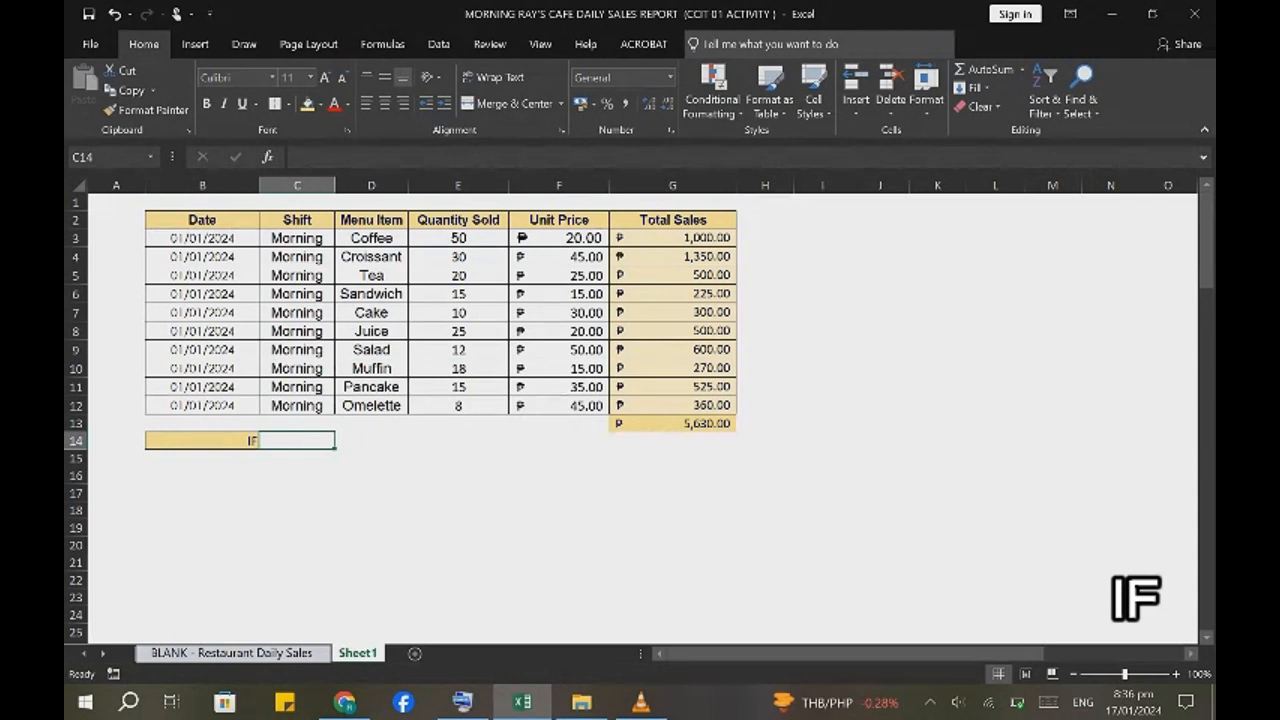
Enter the formula =IF(SUM(G2:G12) > 5000, "High Sales", "Low Sales") in cell C14 to classify the Total Sales column.
type("=")
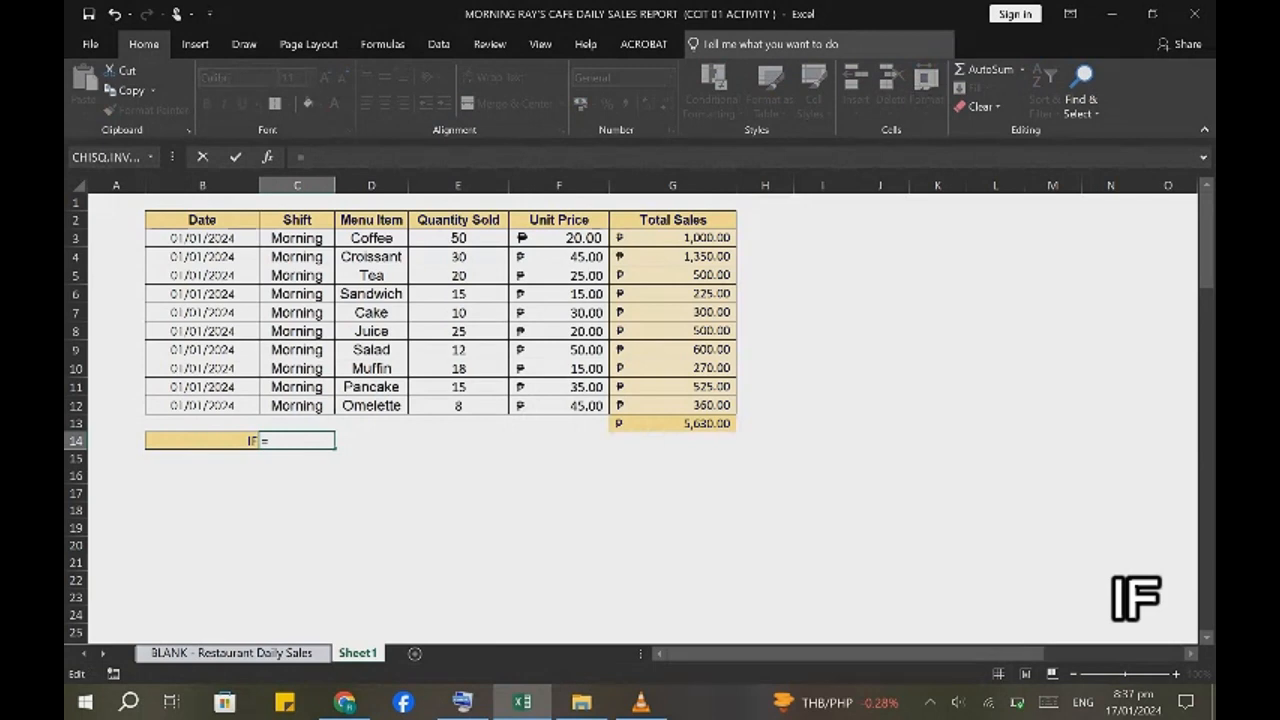
type("IF(")
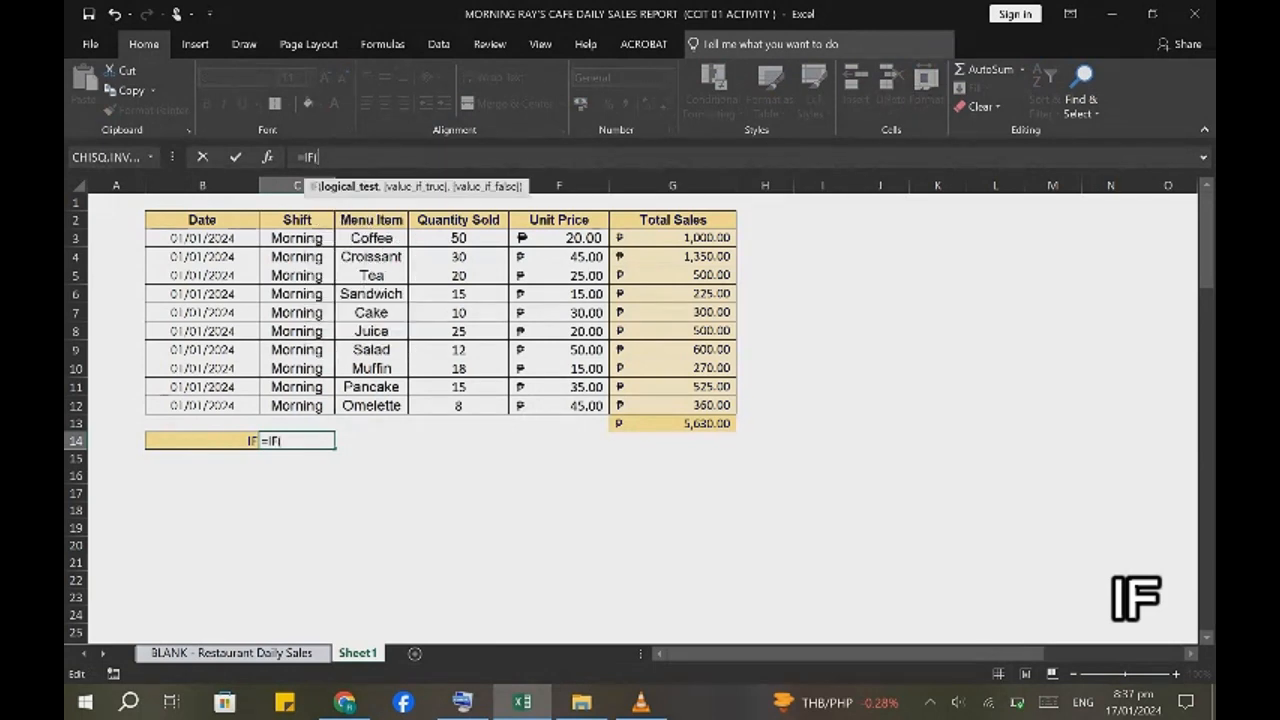
type("SU")
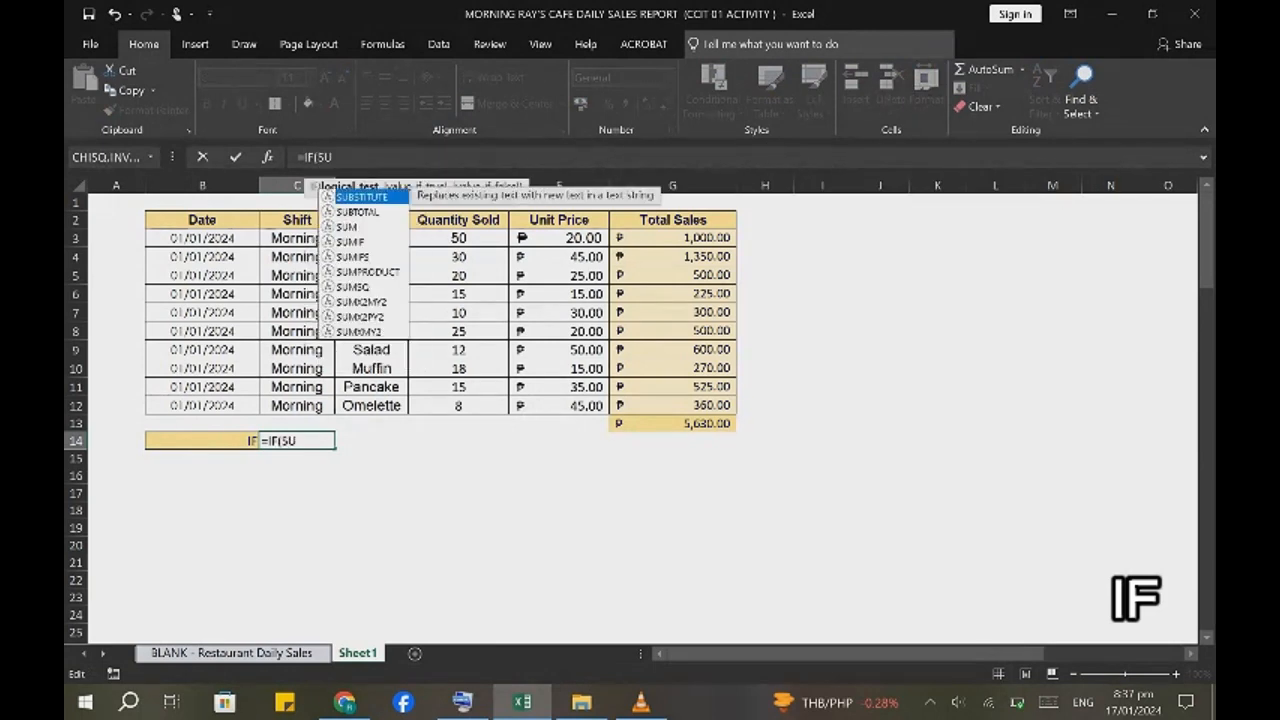
type("M(")
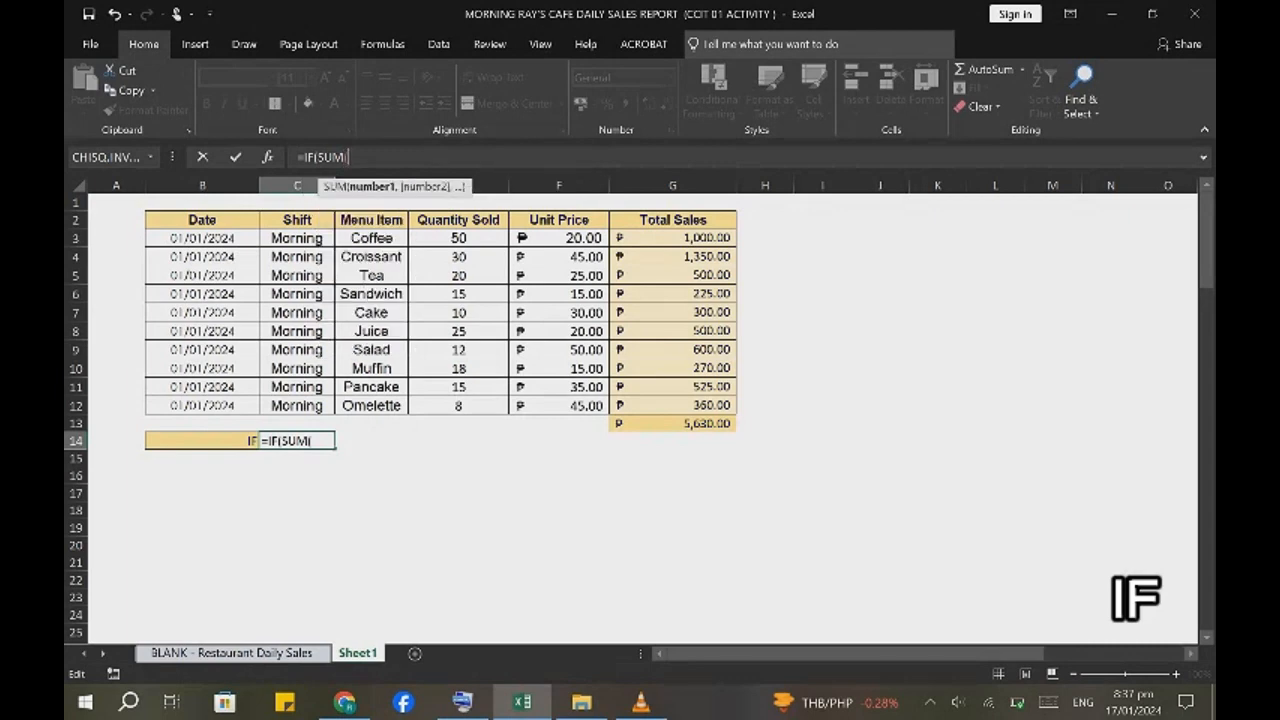
left_click(673, 220)
left_click_drag(736, 229, 736, 414)
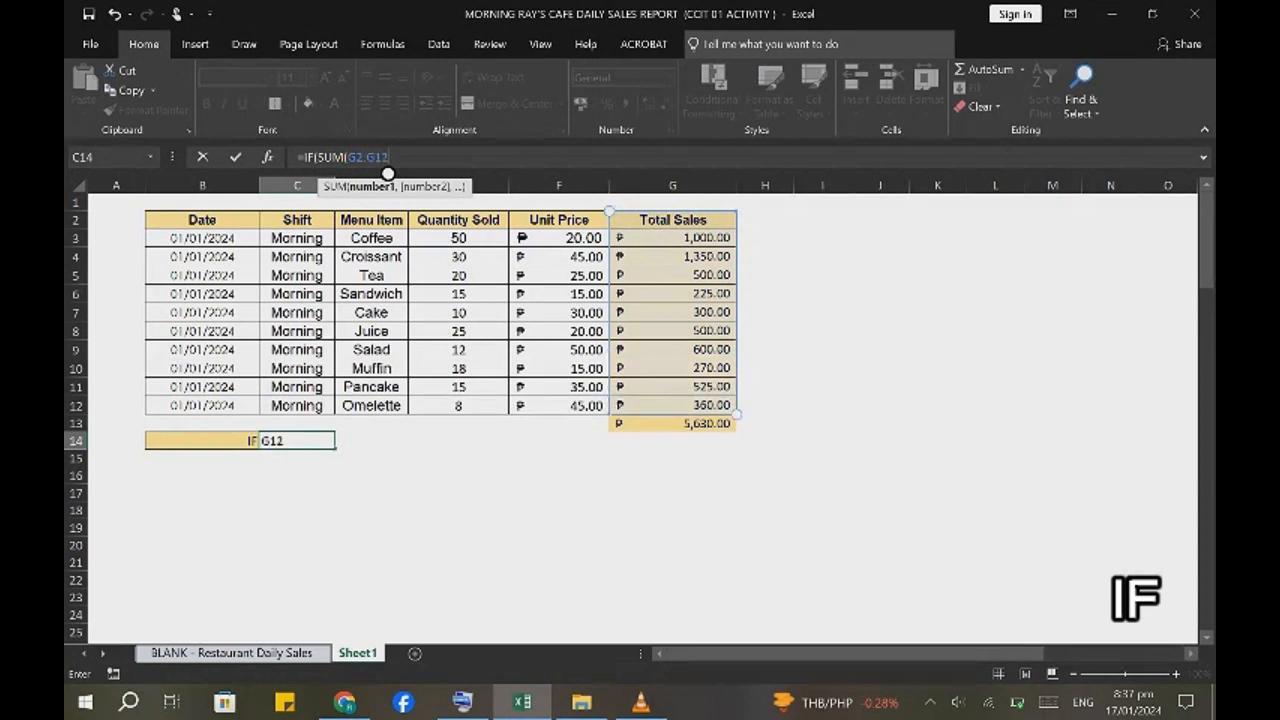
type(")")
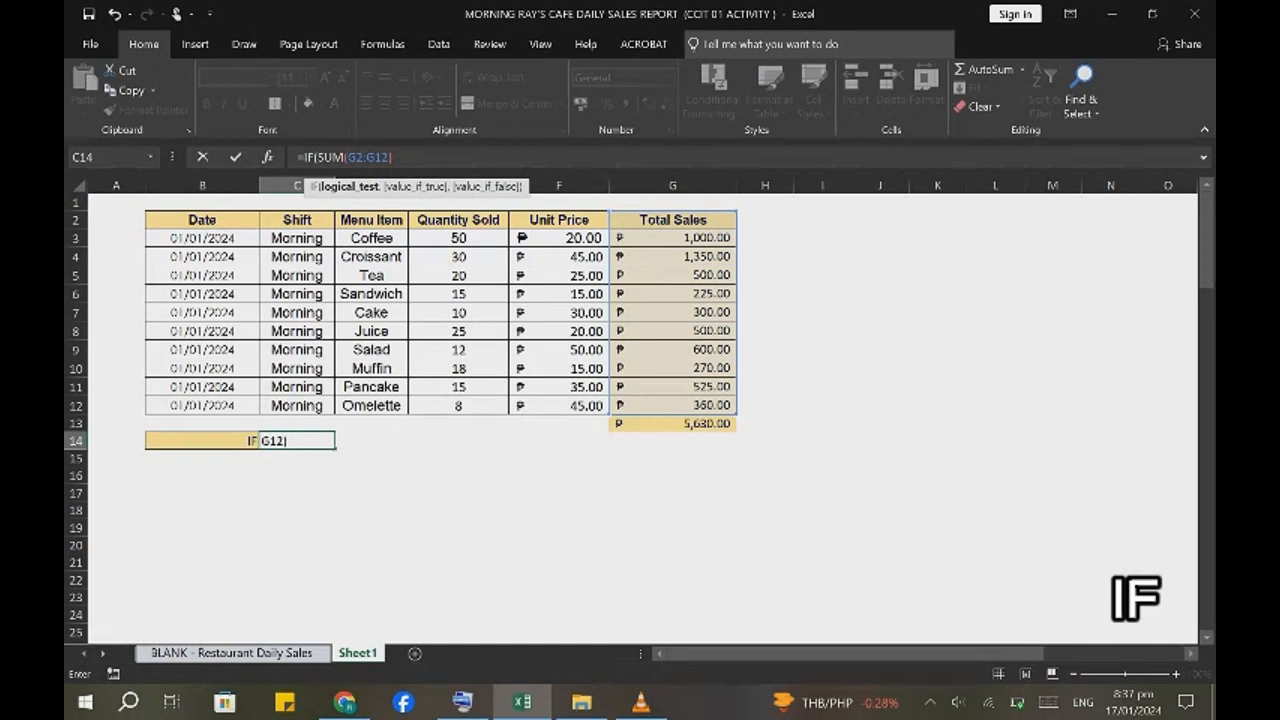
type(" > 5000, \"H")
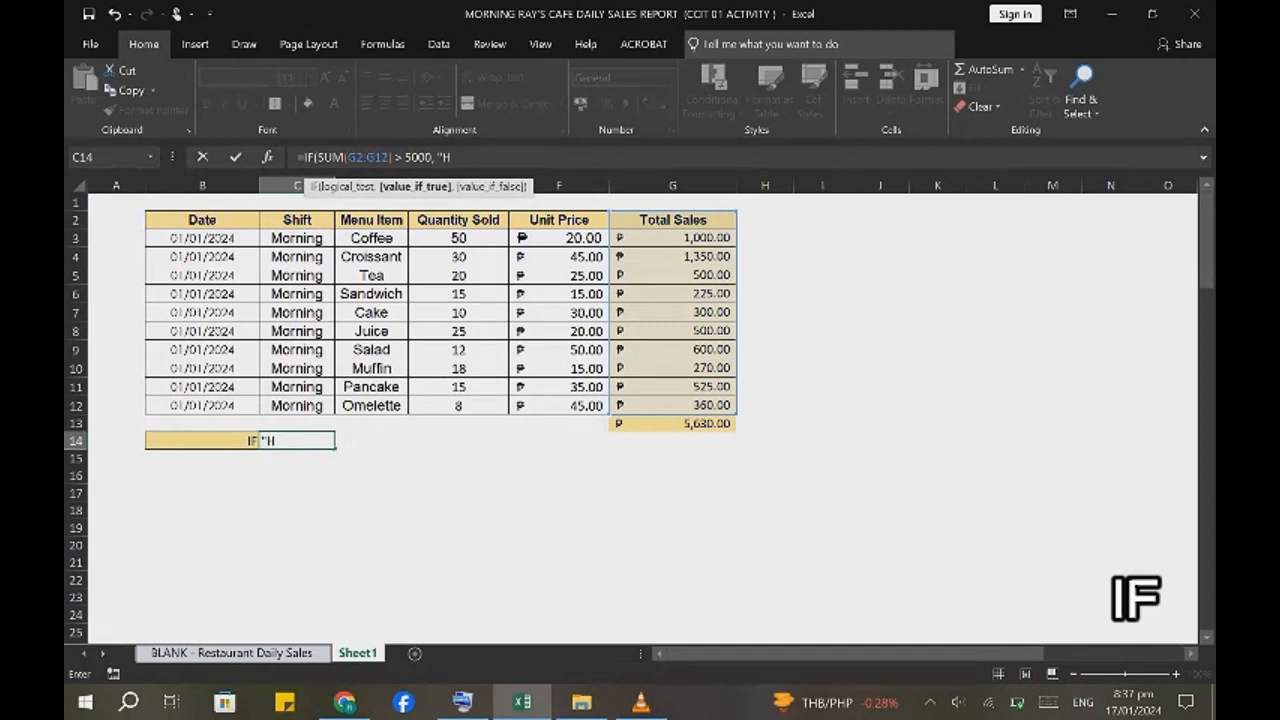
type("igh Sales\",")
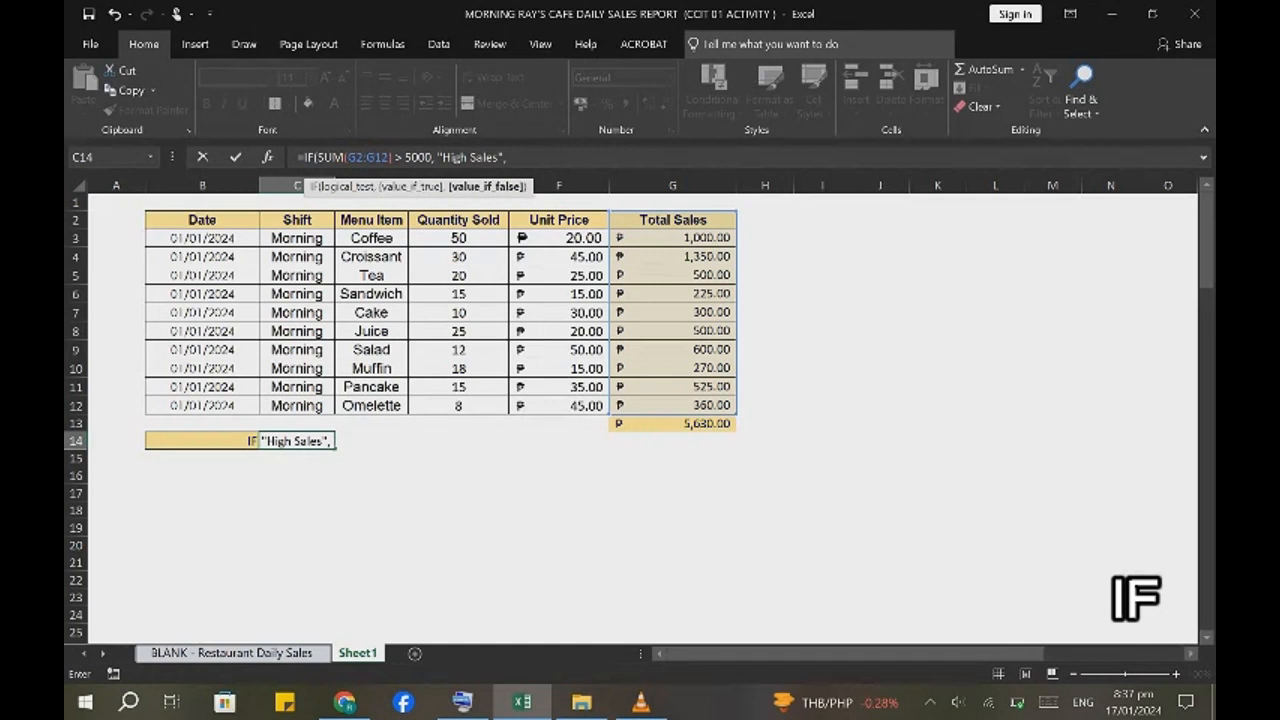
type(" \"Low Sales")
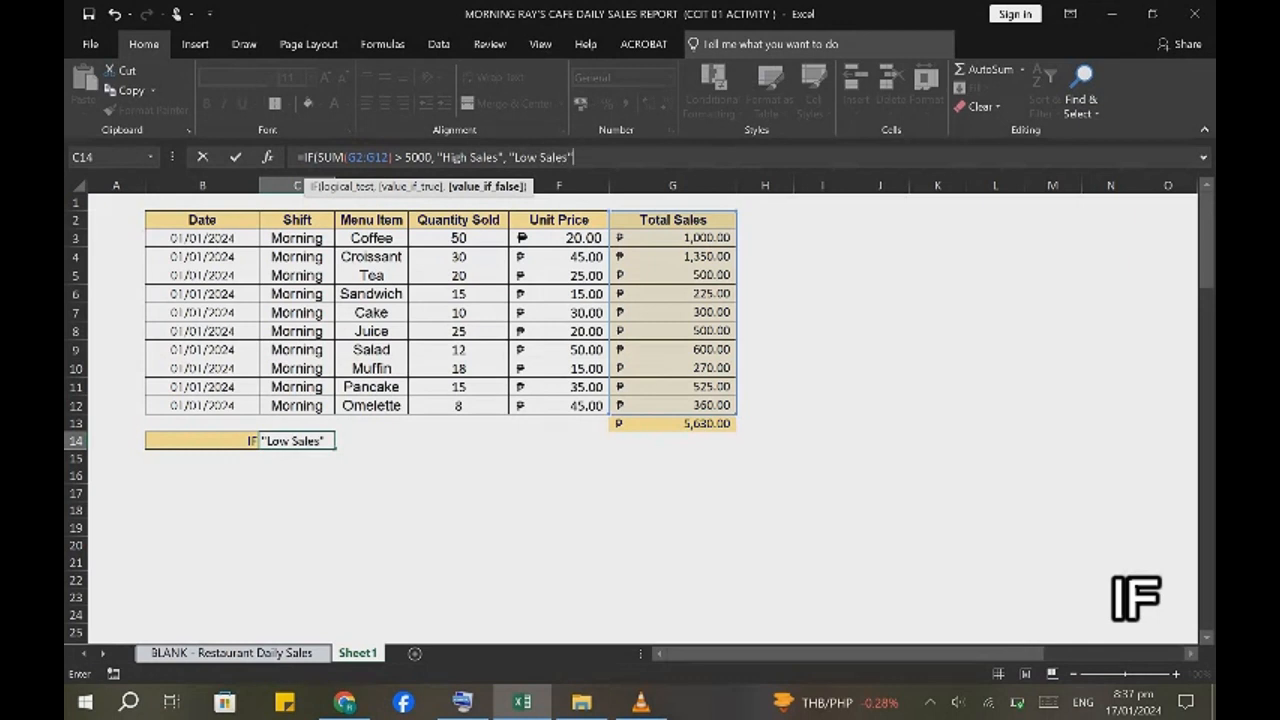
type("\")")
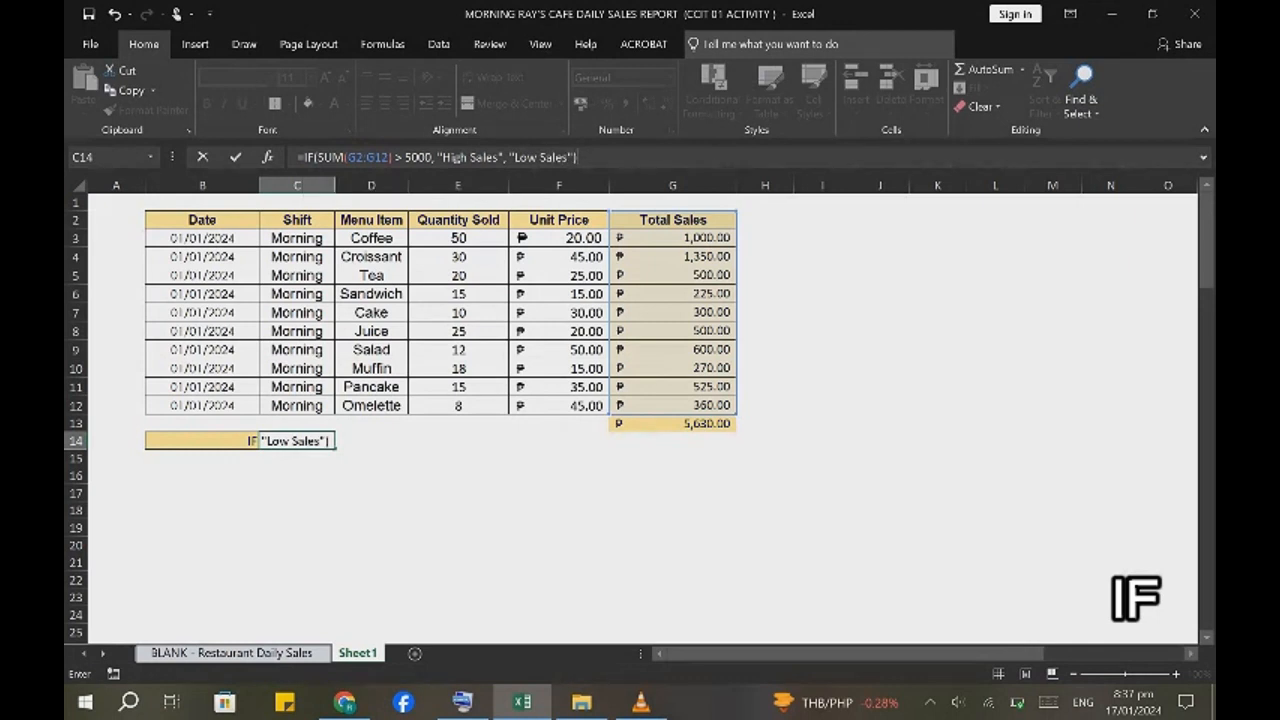
key("Return")
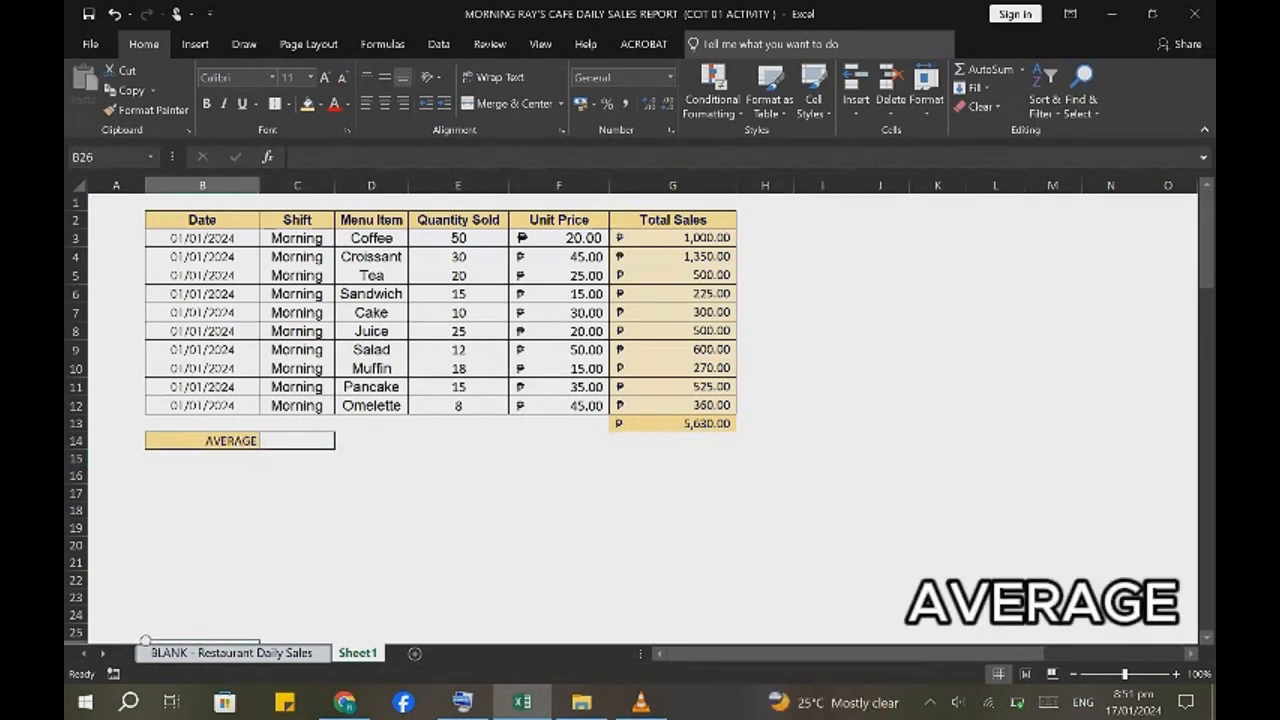
Enter the formula =AVERAGE(F2:F12) in cell C14 to average the Unit Price column.
left_click(297, 457)
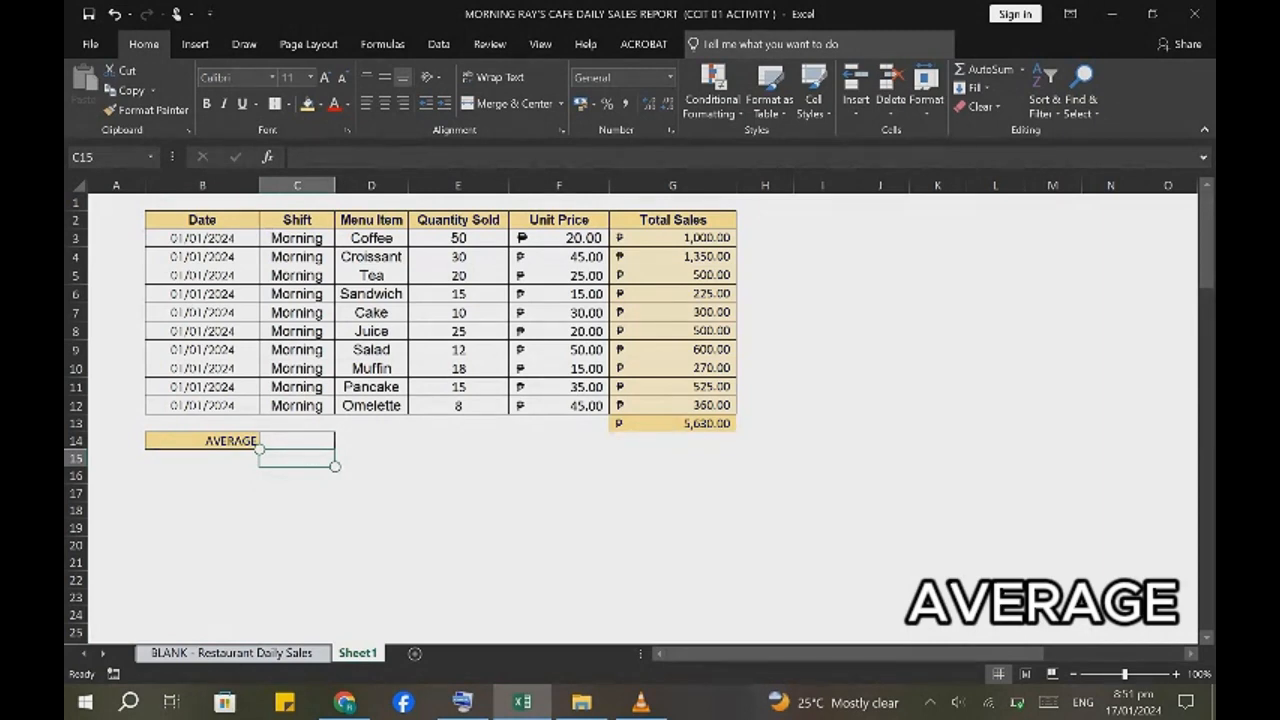
double_click(297, 441)
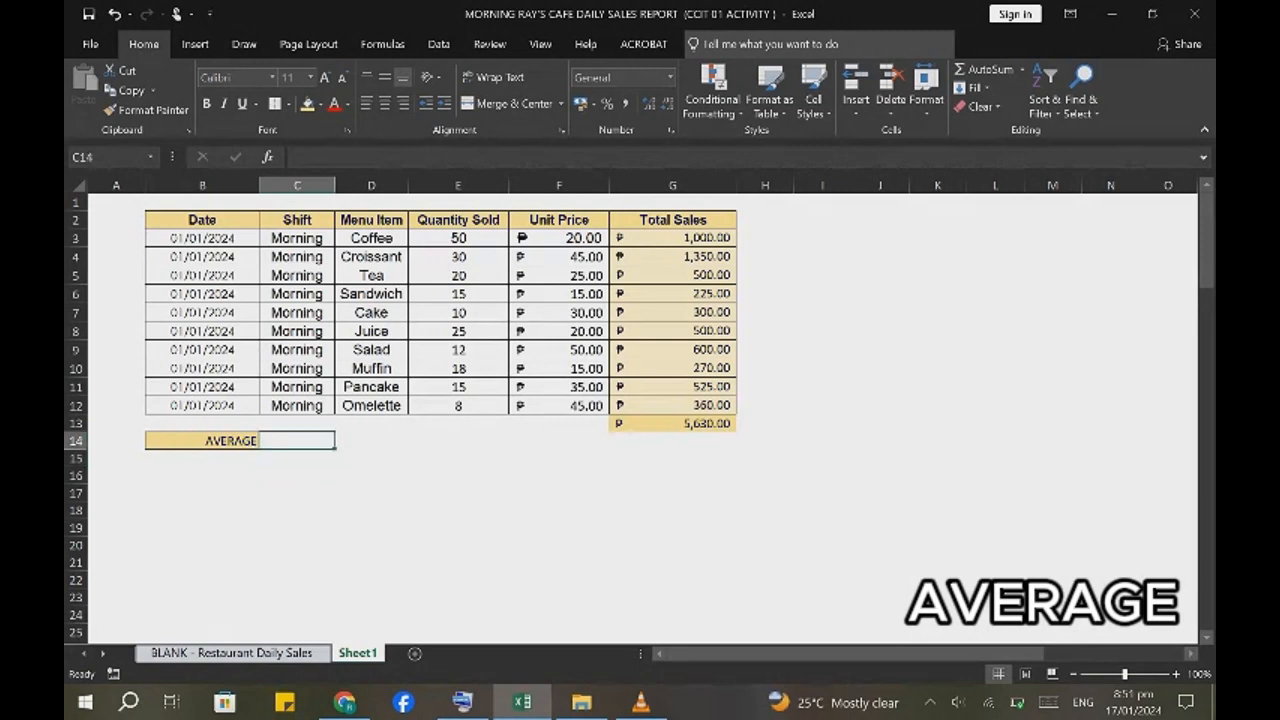
type("=")
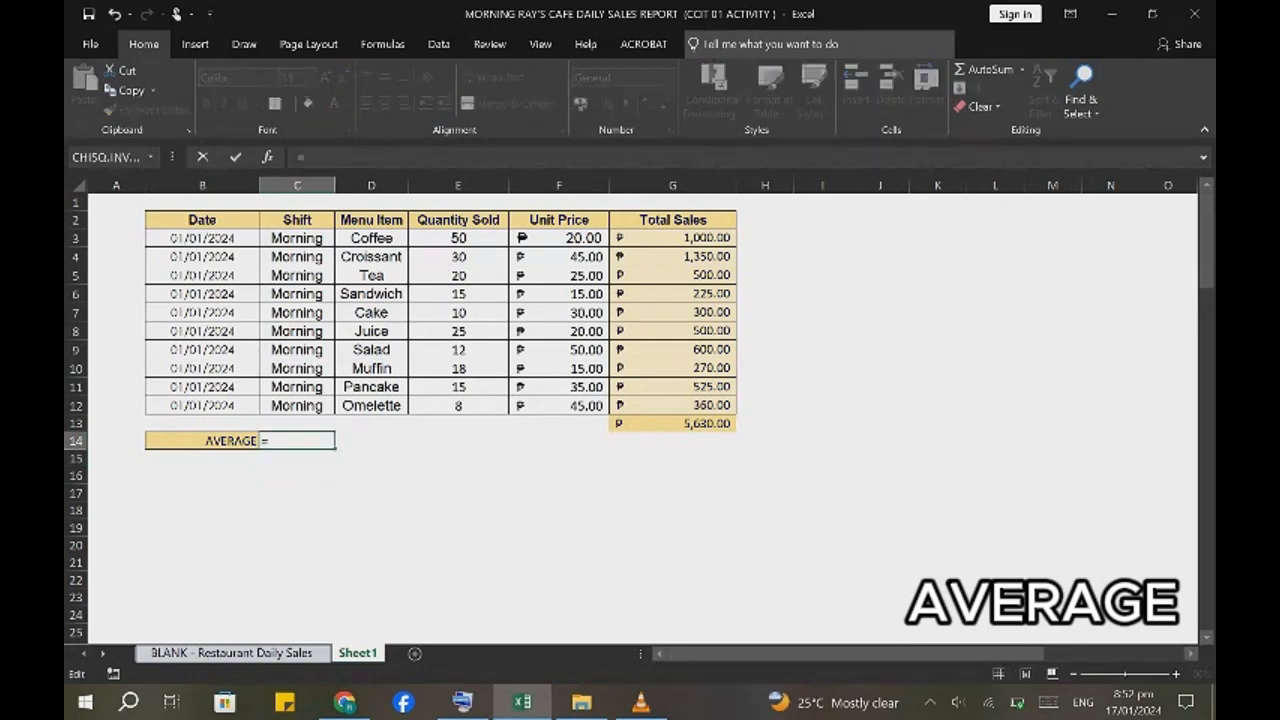
type("AVERAGE")
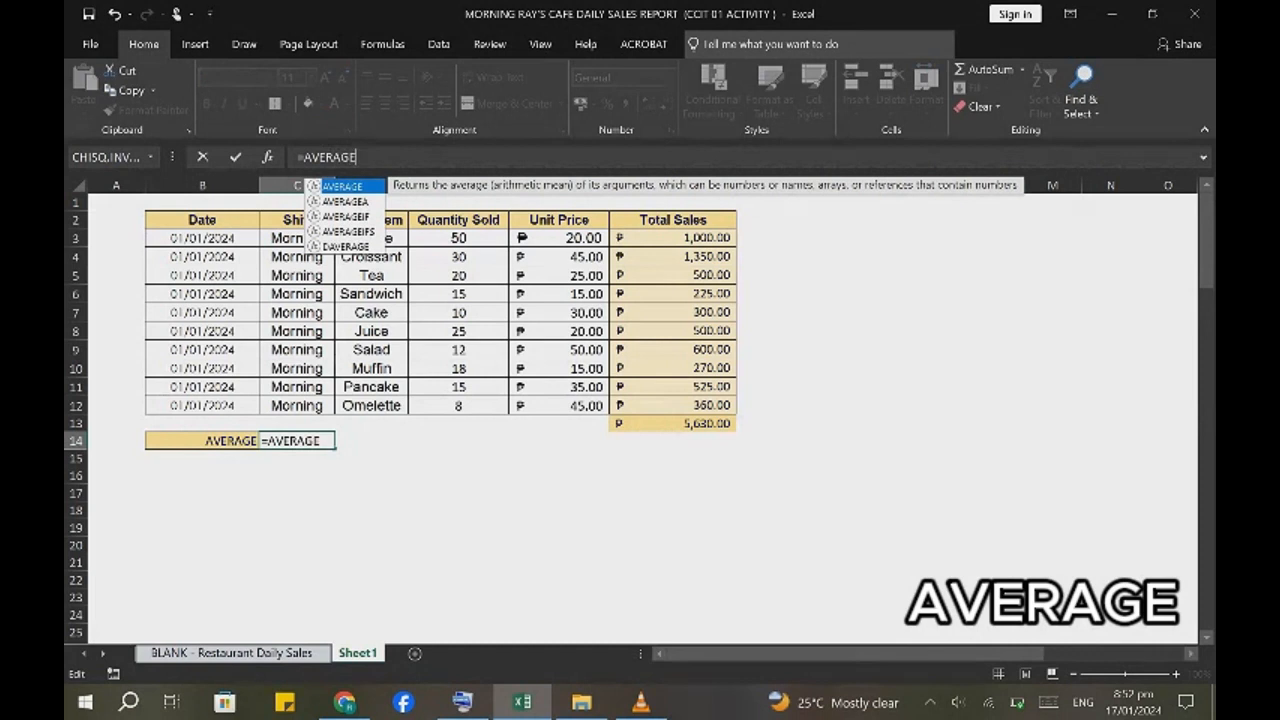
type("(")
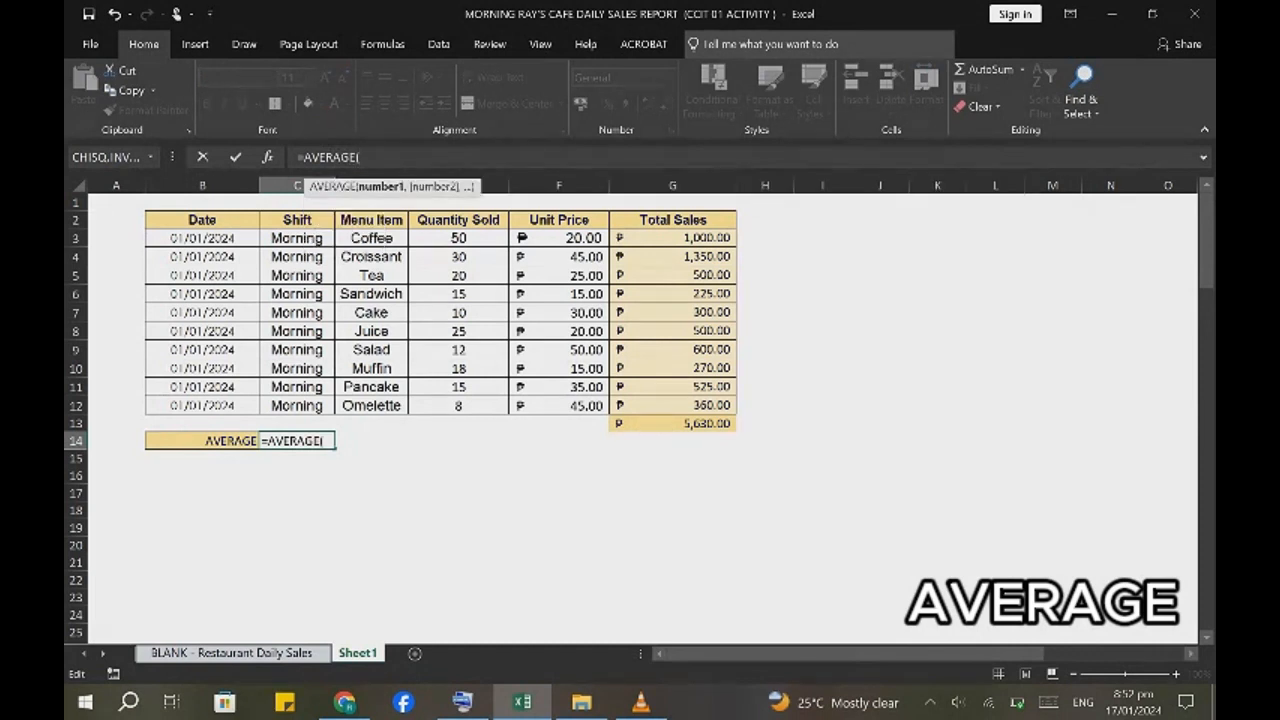
left_click(559, 219)
left_click_drag(609, 228, 587, 422)
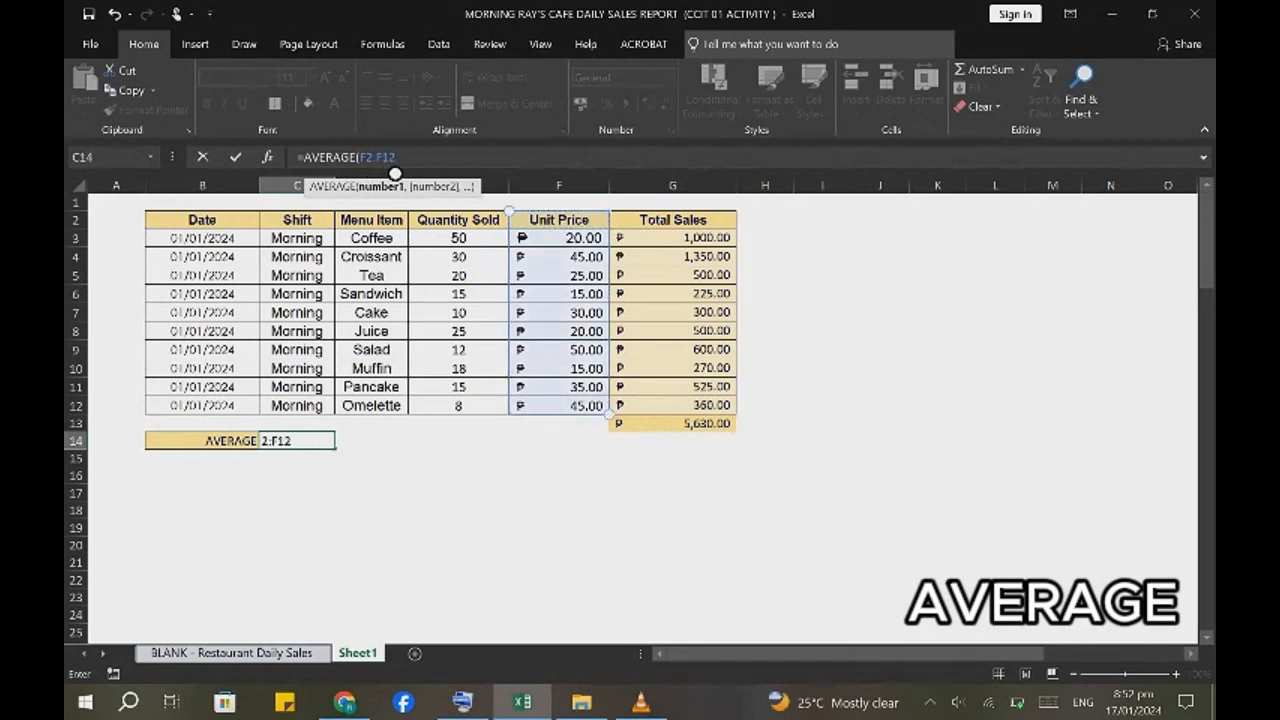
type(")")
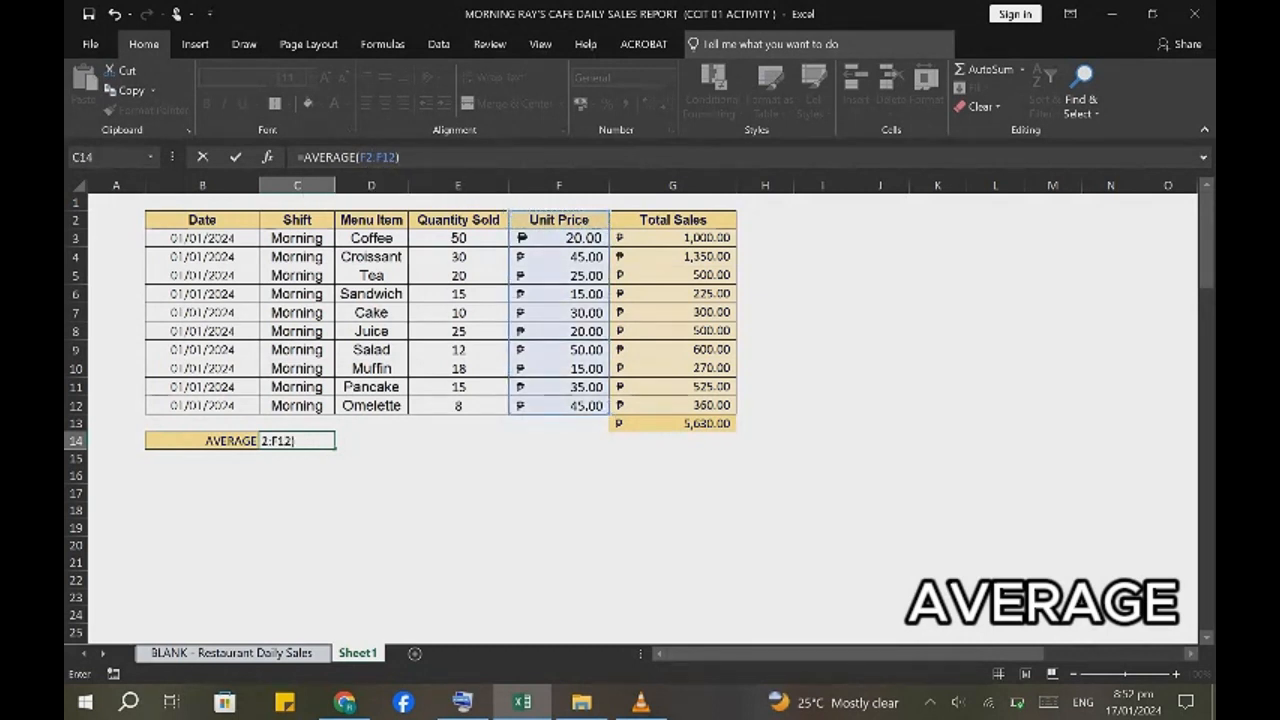
key("Return")
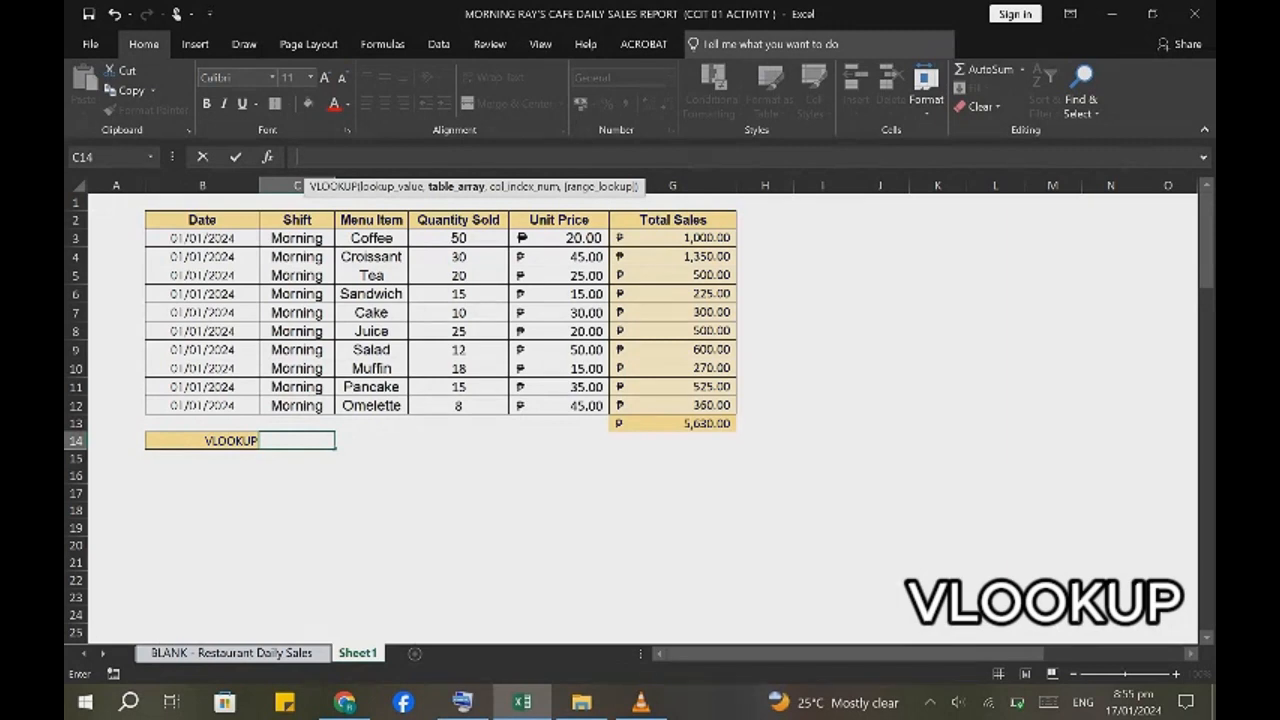
Enter the formula =VLOOKUP("Salad",D2:F12, 3, "FALSE") in cell C14 to look up the unit price of Salad.
type("=VL")
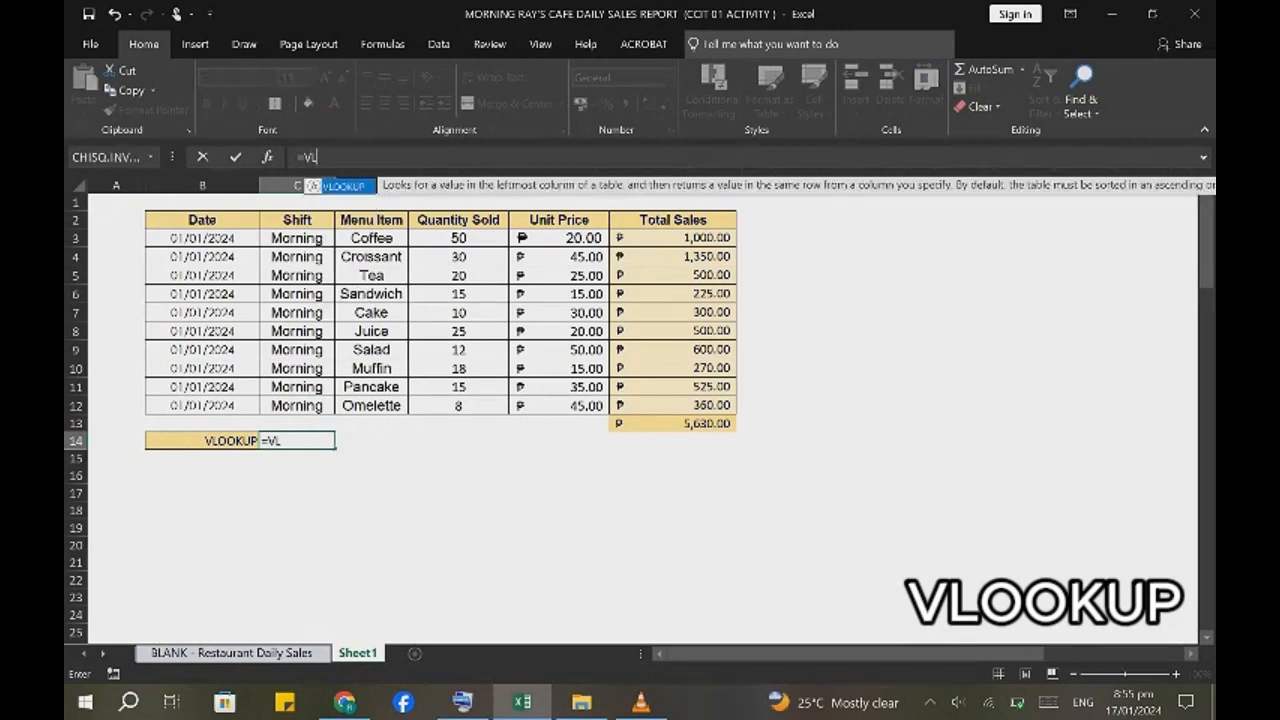
type("OOKUP(")
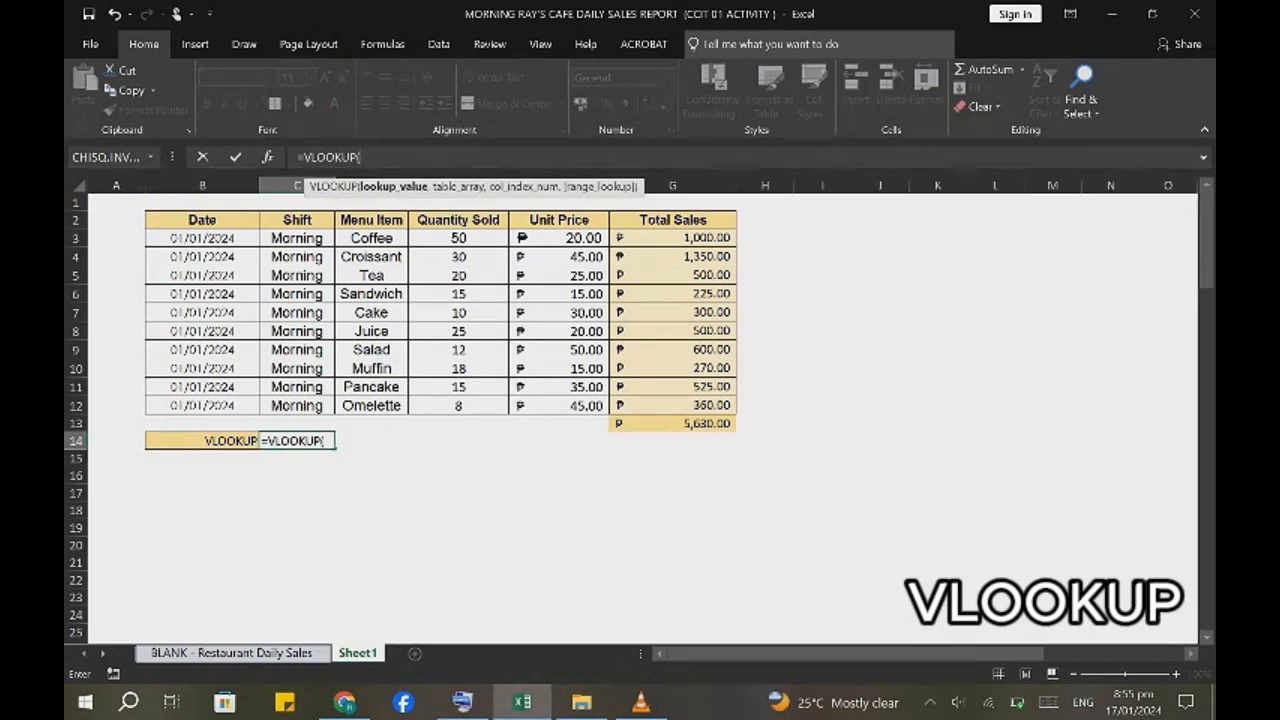
type("\"Salad\",")
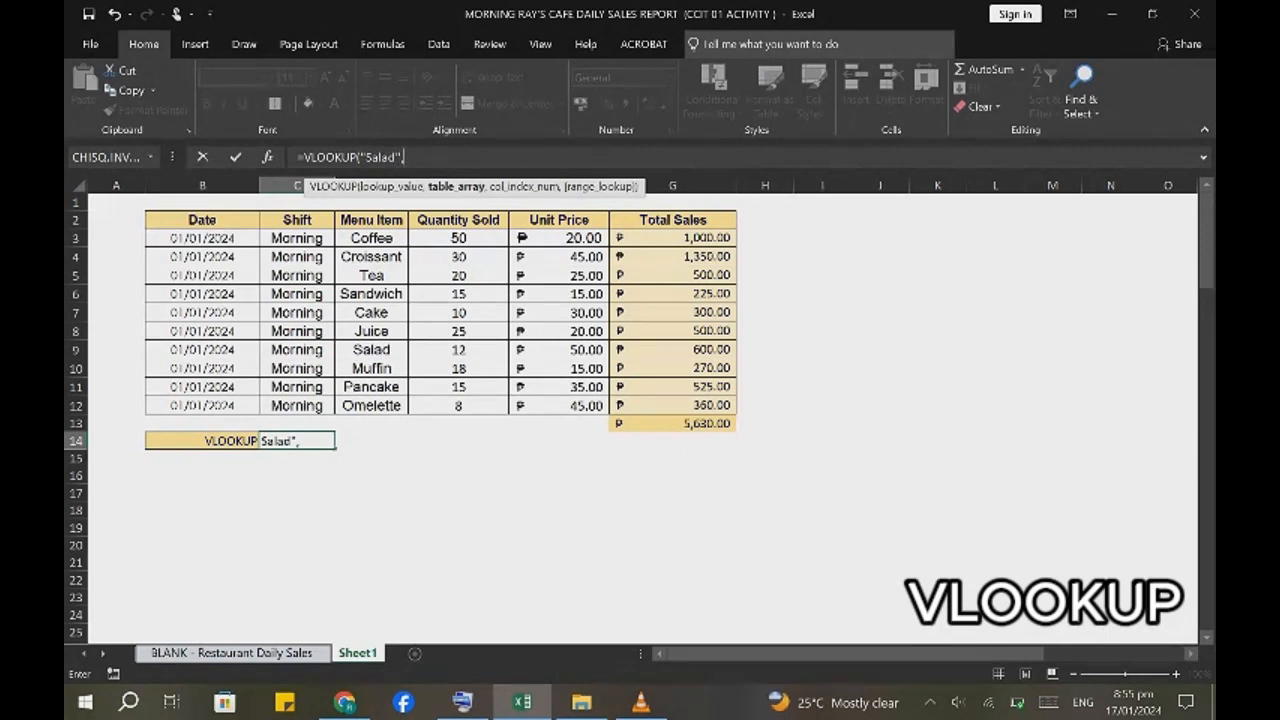
left_click_drag(371, 220, 559, 405)
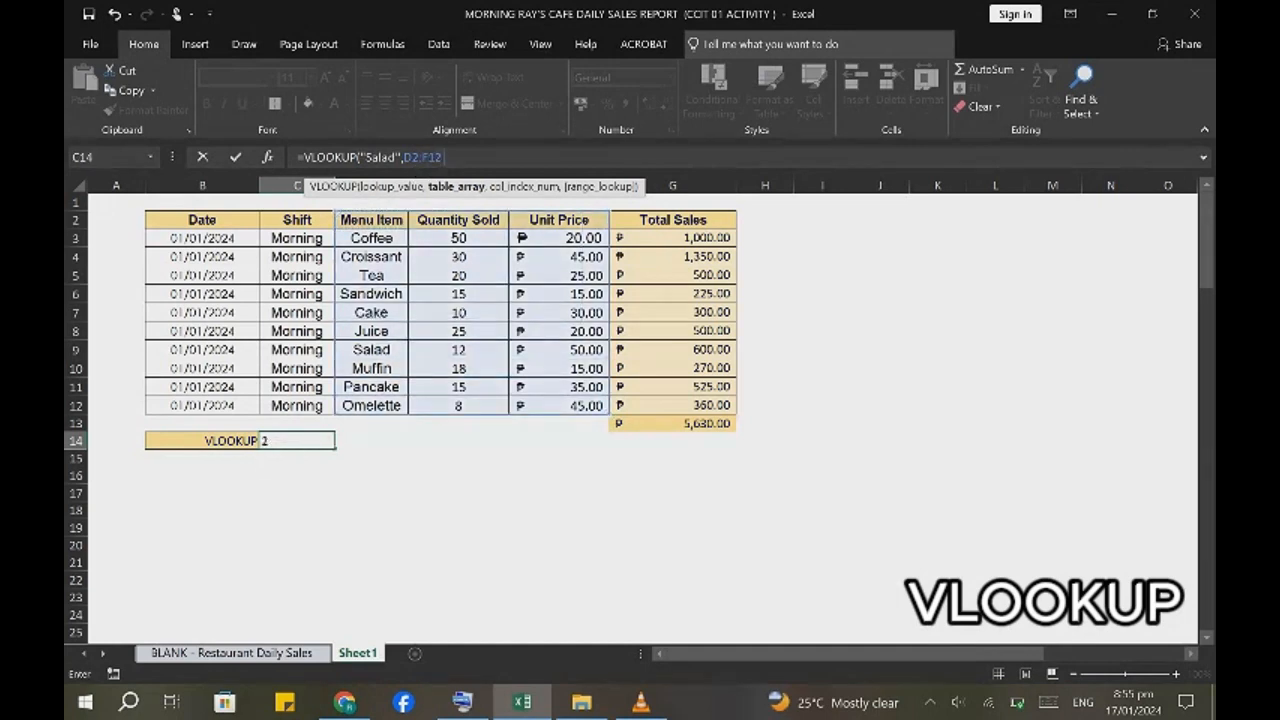
type(",")
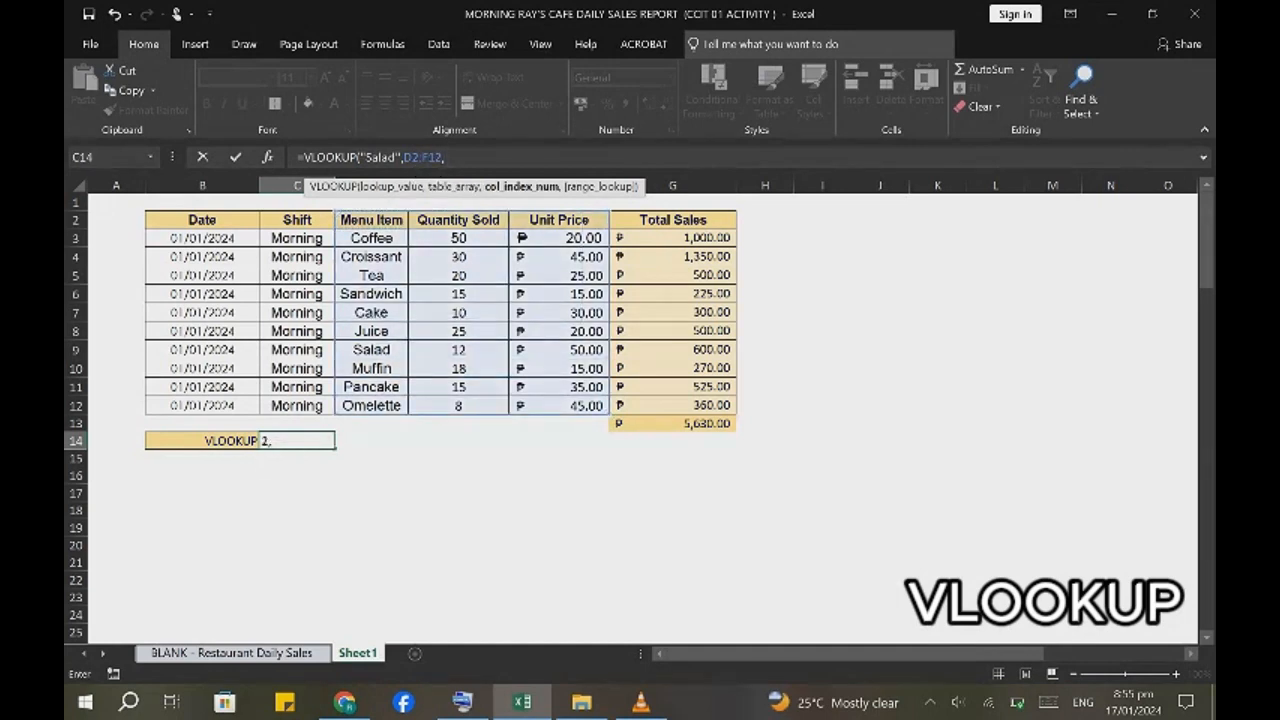
type(" 3,")
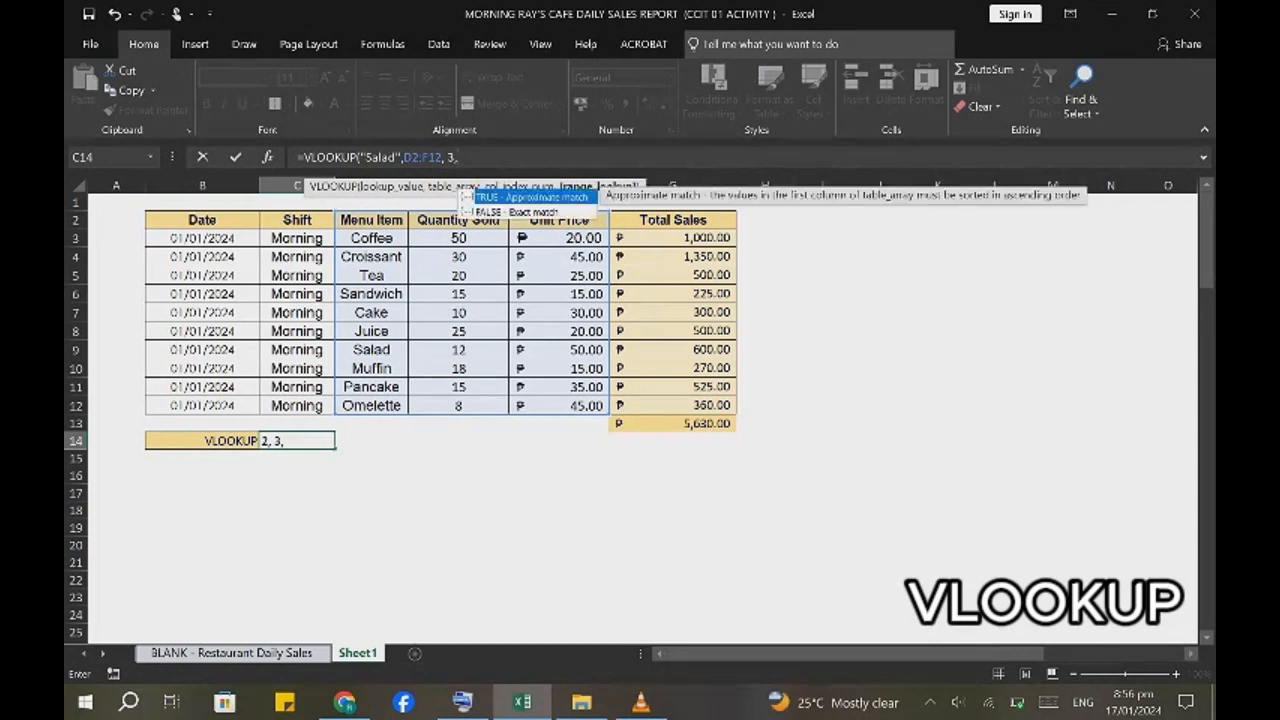
type(" \"fals")
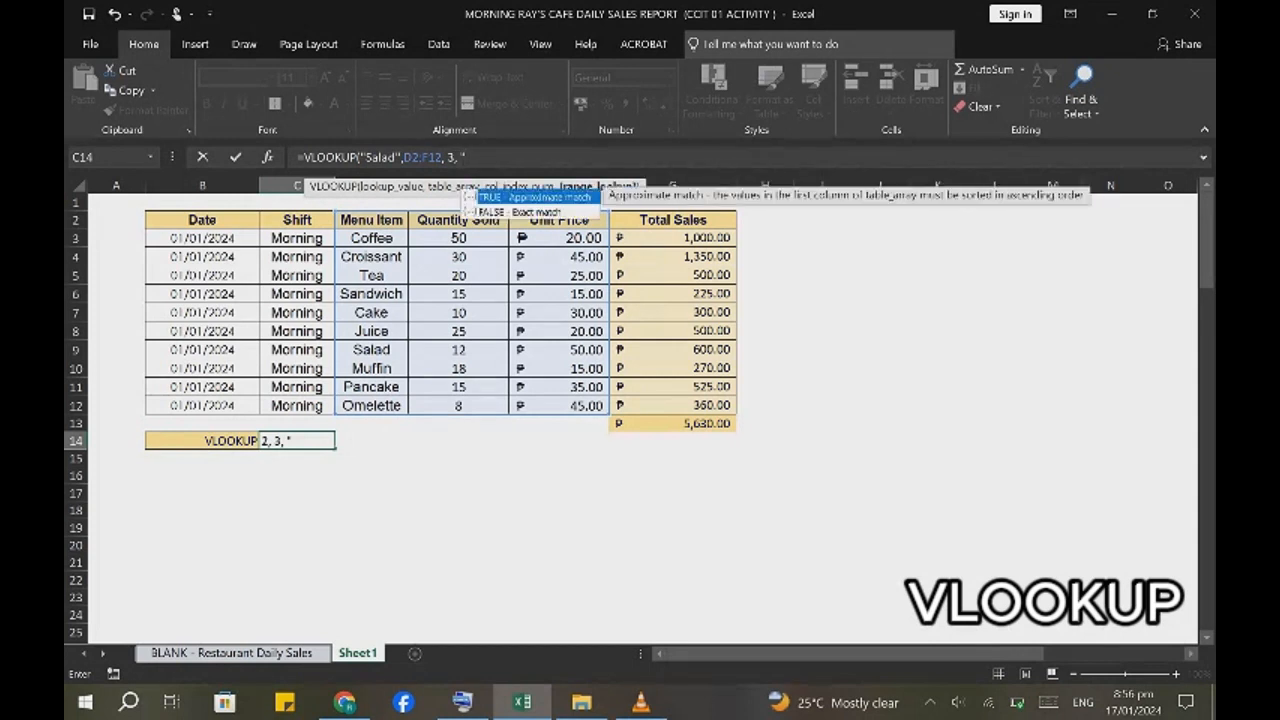
key("BackSpace")
key("BackSpace")
key("BackSpace")
key("BackSpace")
type("FALSE\")")
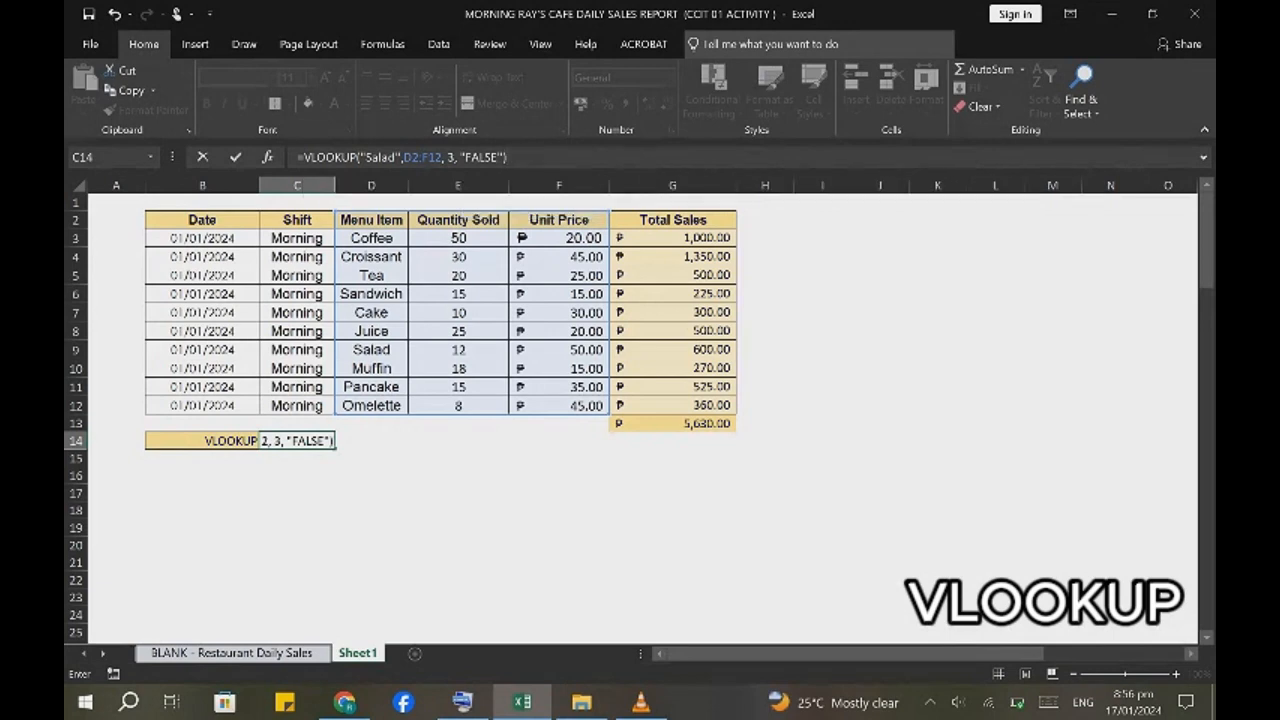
key("Return")
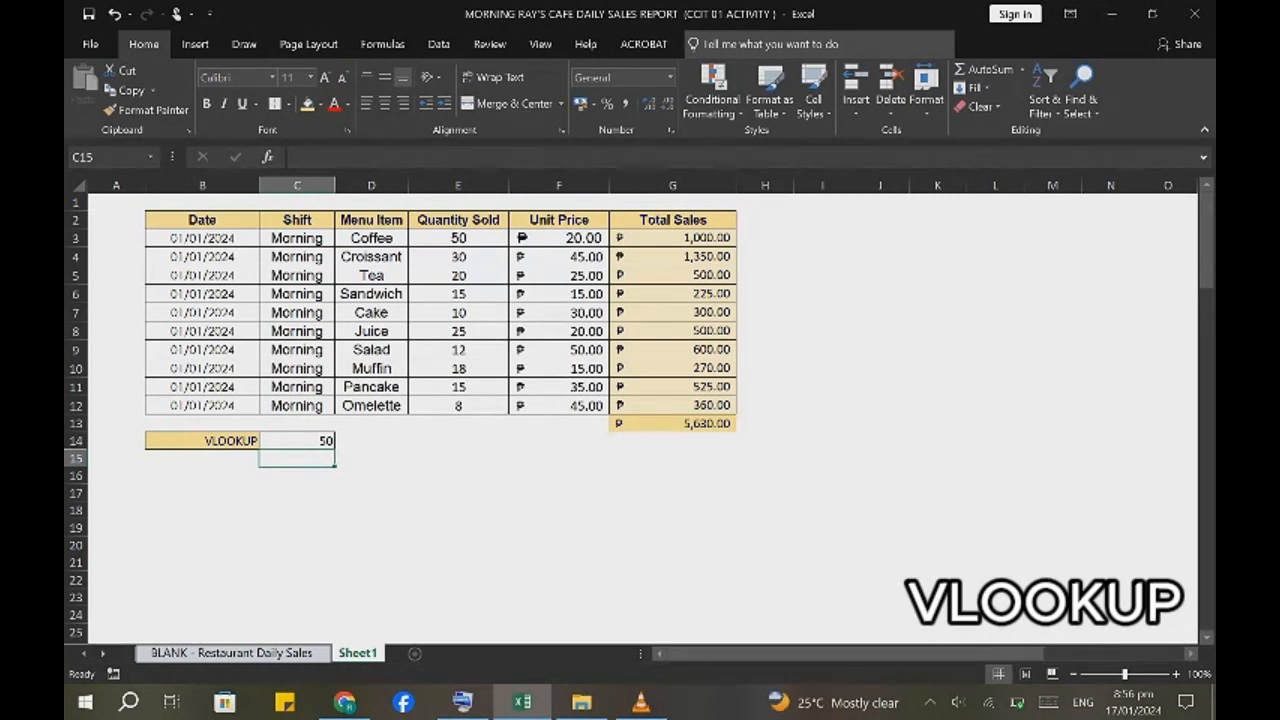
Select Salad's Unit Price cell F9 to compare it with the VLOOKUP result in C14.
left_click(559, 350)
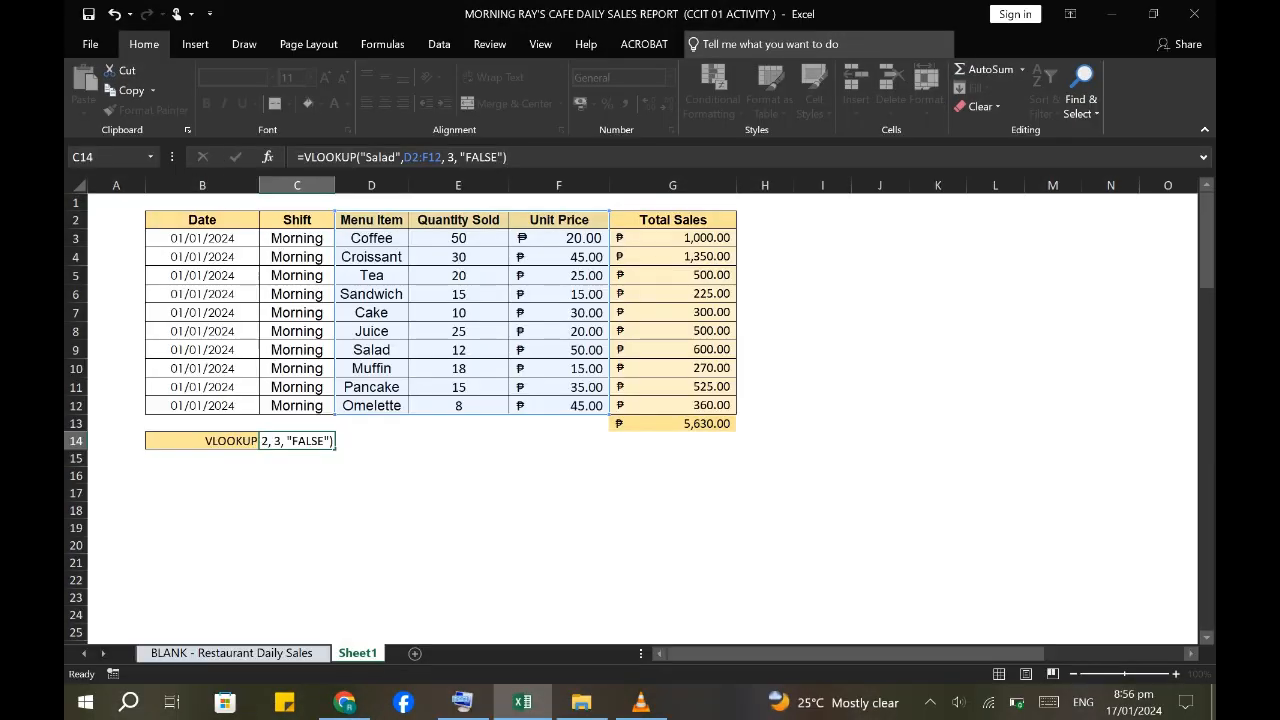
key("Return")
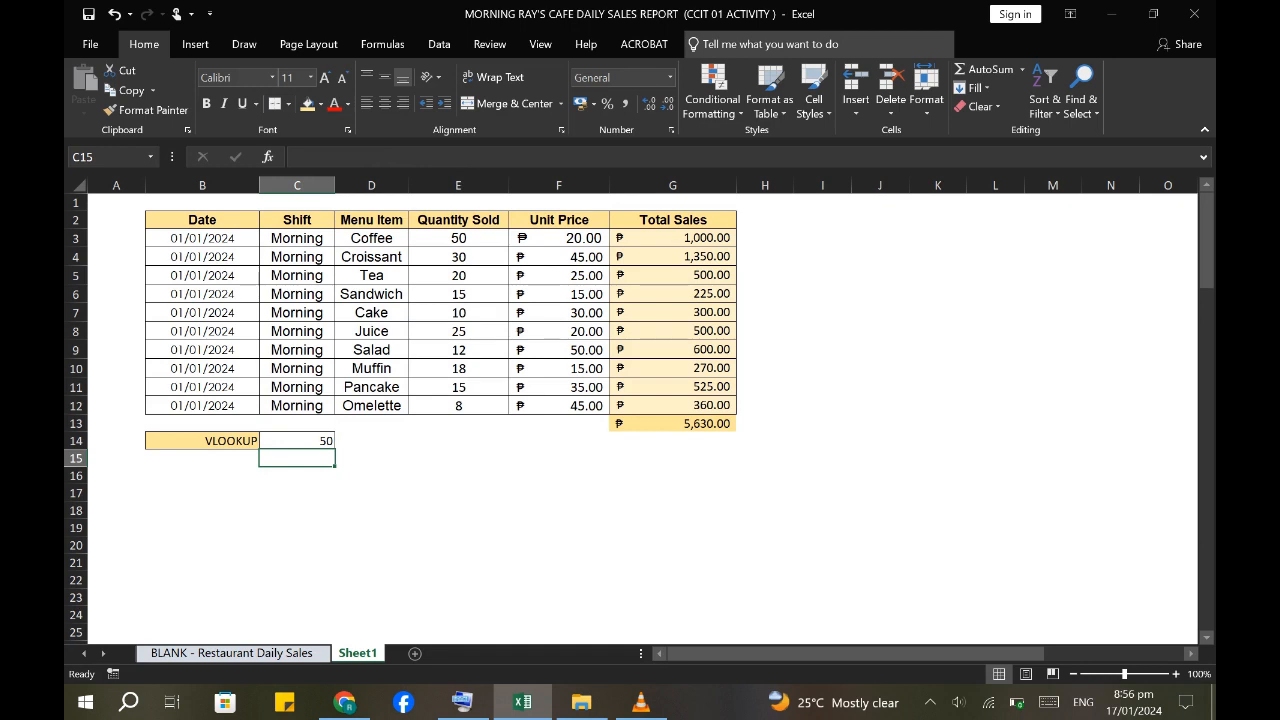
left_click(559, 350)
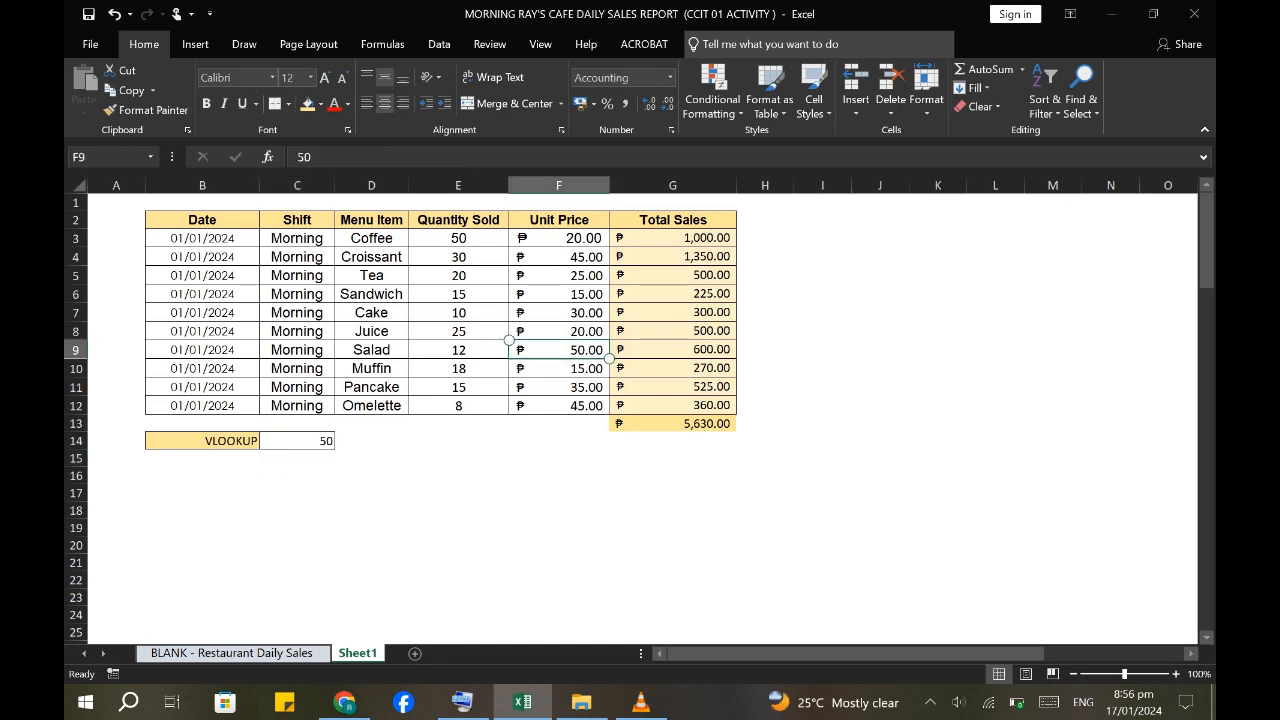